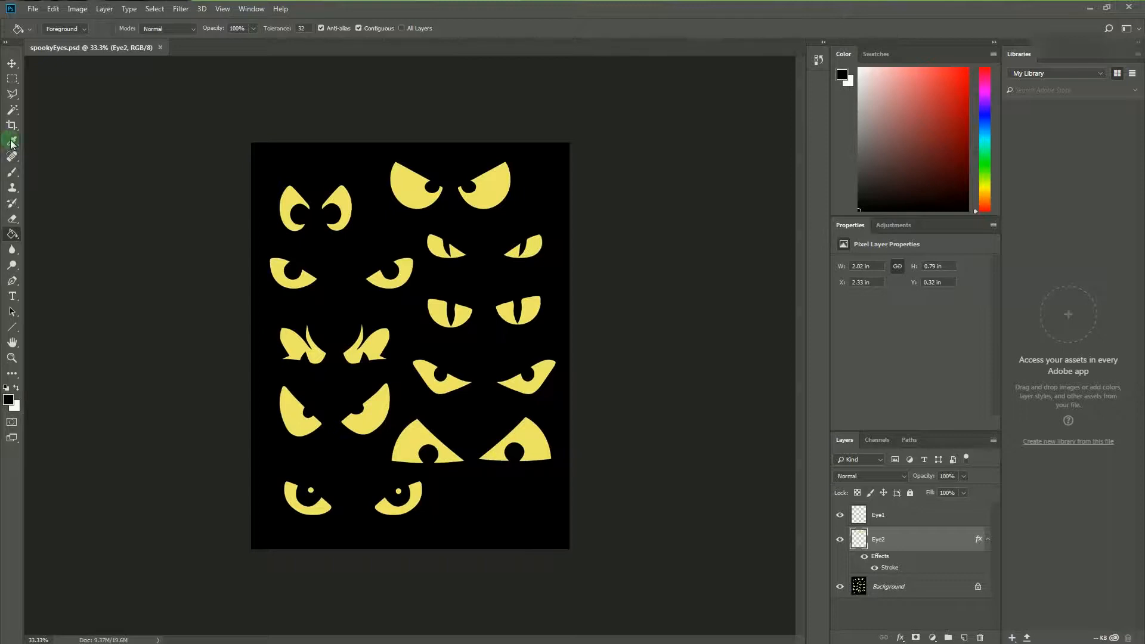
Select both yellow eyes of the fourth pair in the left column on the Background layer with the Magic Wand and copy them
click(13, 112)
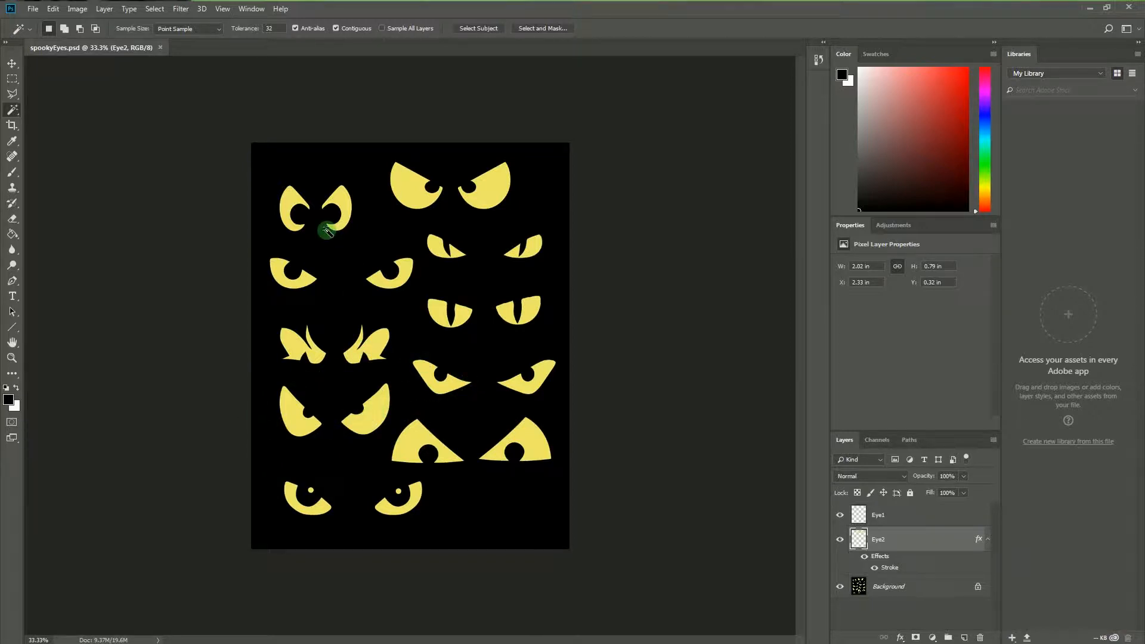
click(296, 420)
click(904, 596)
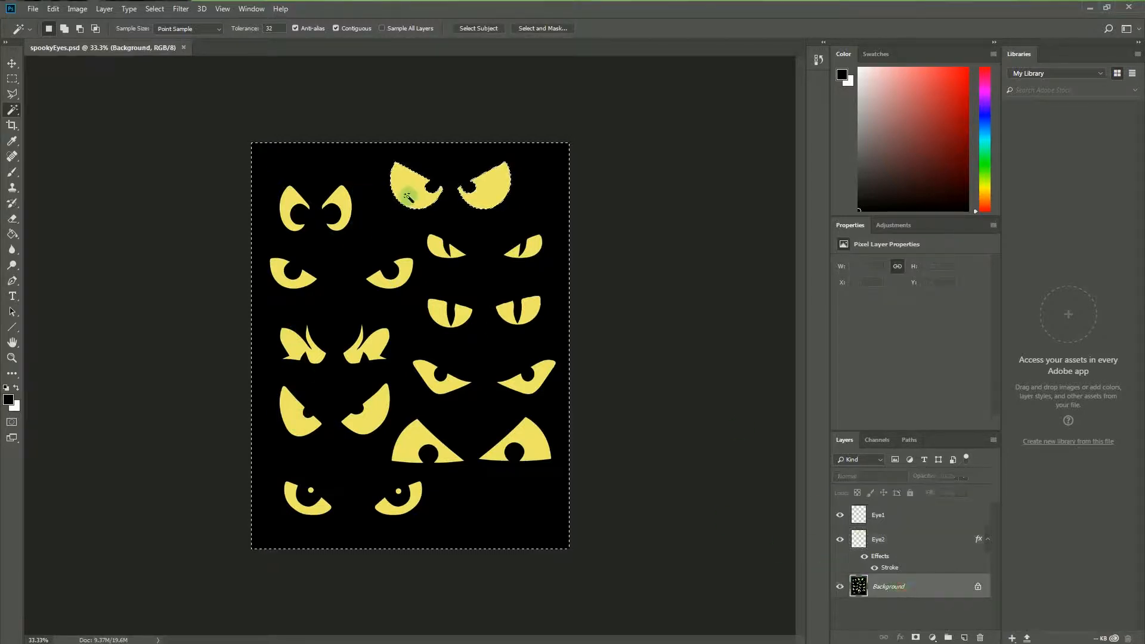
click(157, 8)
click(164, 33)
shift+click(370, 419)
Create a 654 × 368 pixel document with a transparent background at 300 pixels/inch and paste the copied eyes into it
click(35, 9)
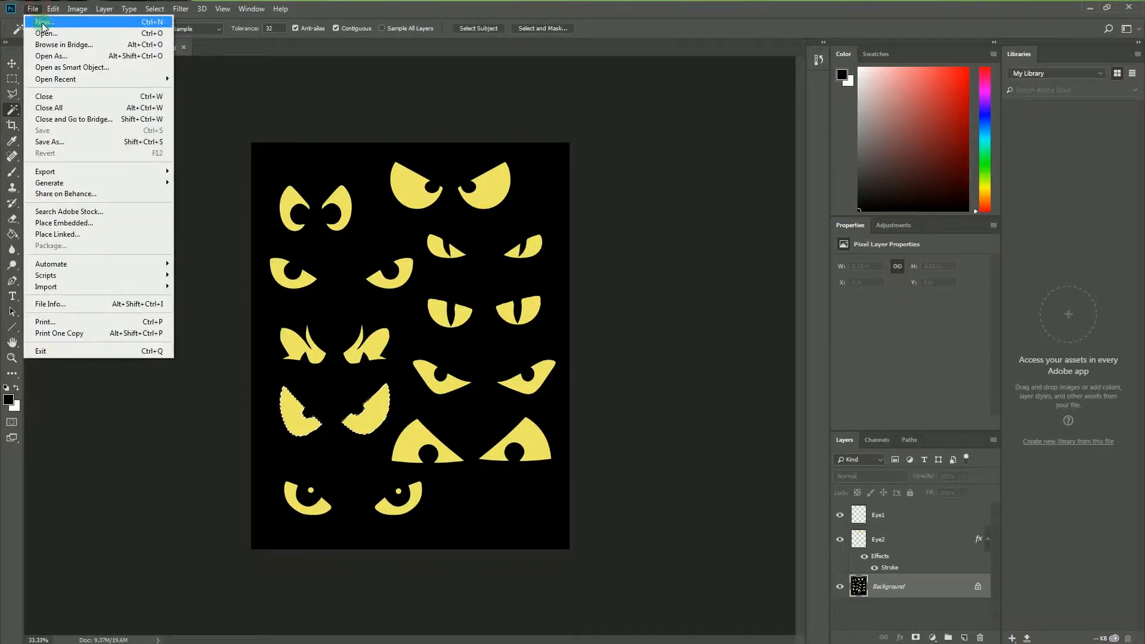
click(37, 10)
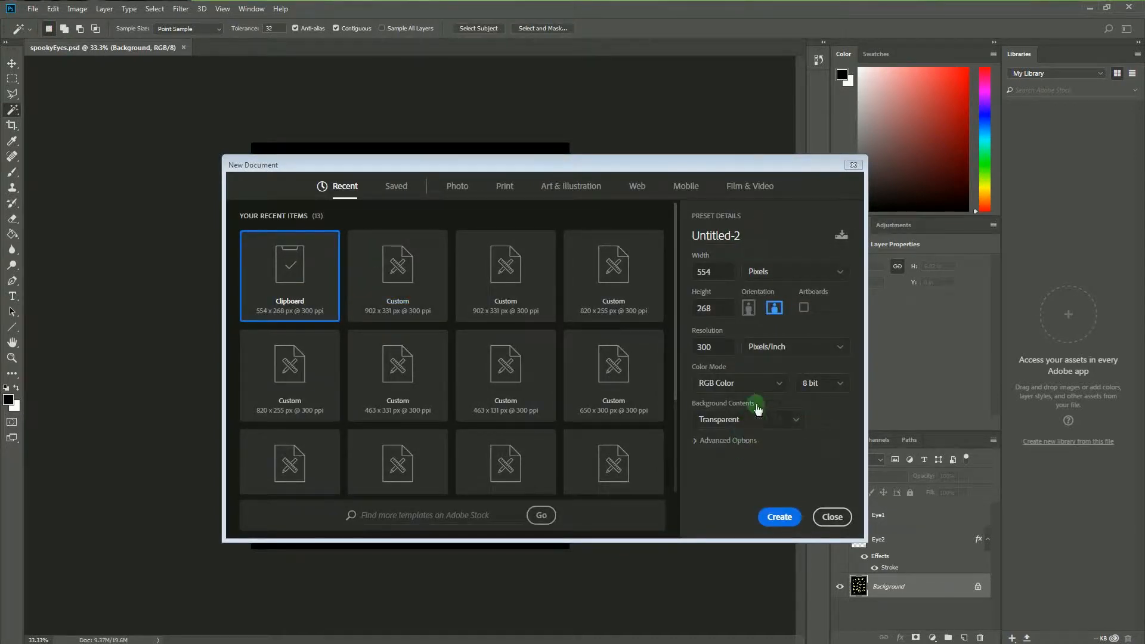
double_click(697, 270)
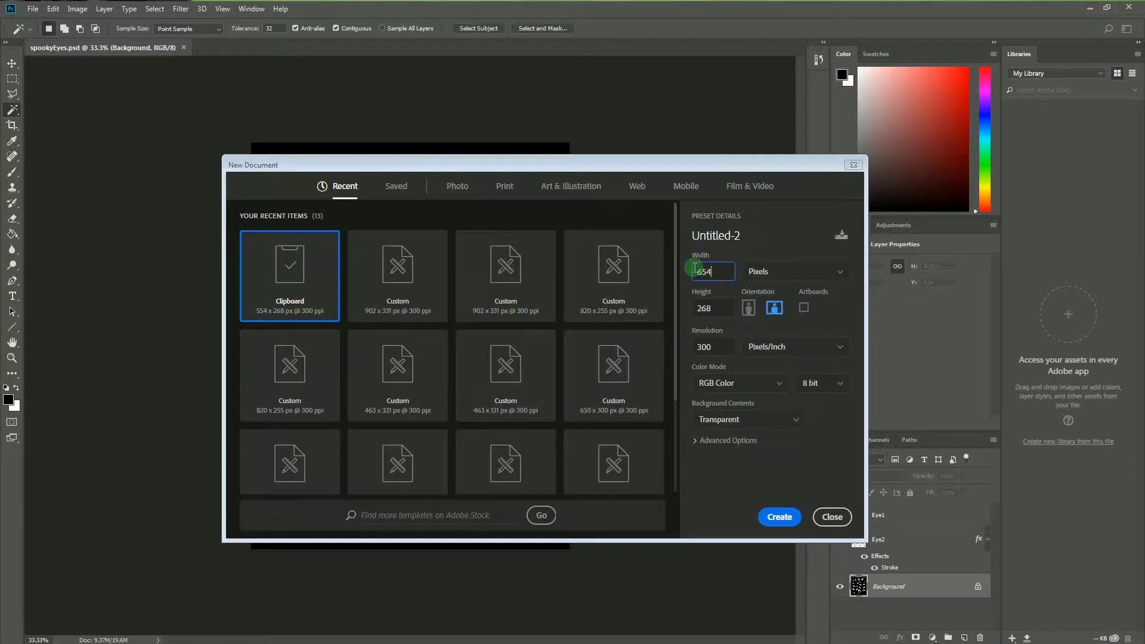
text(654)
double_click(703, 310)
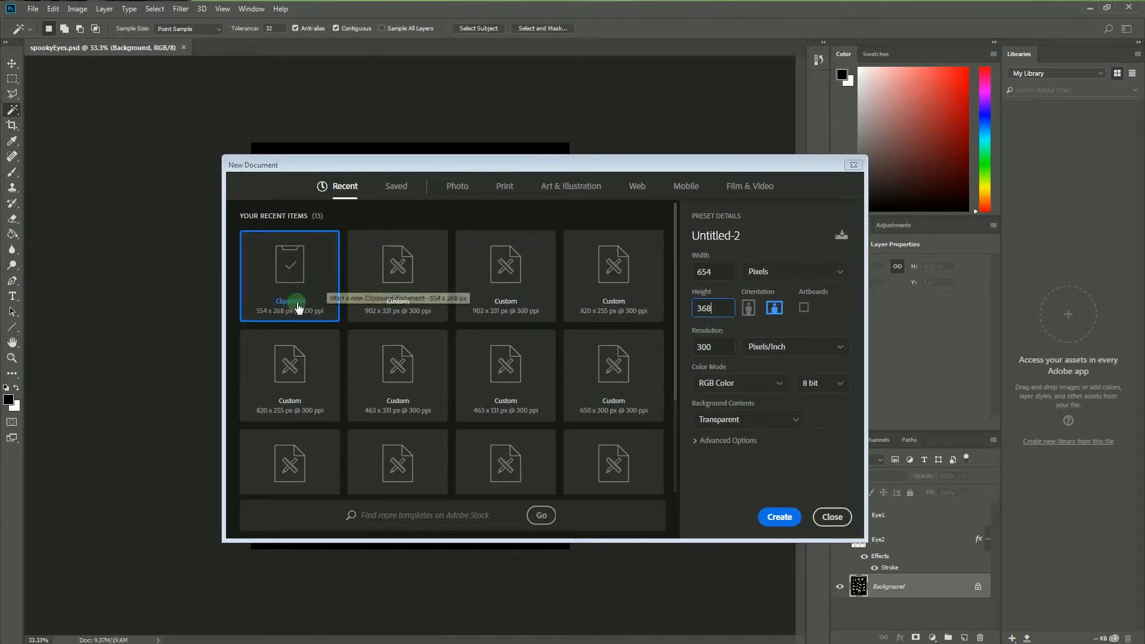
click(782, 517)
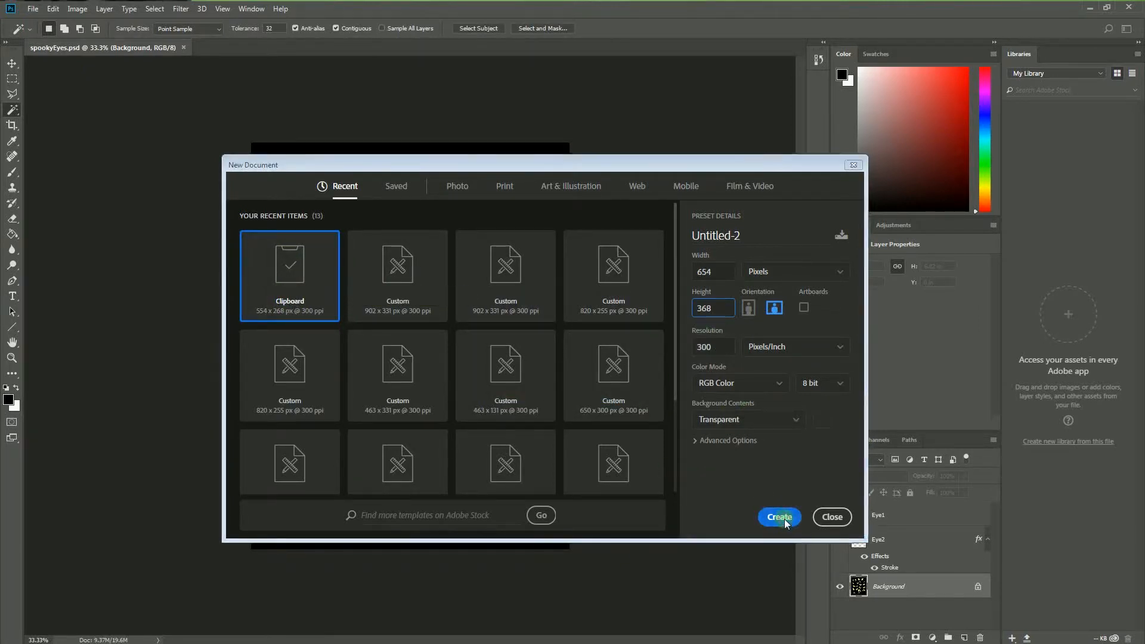
key(ctrl+v)
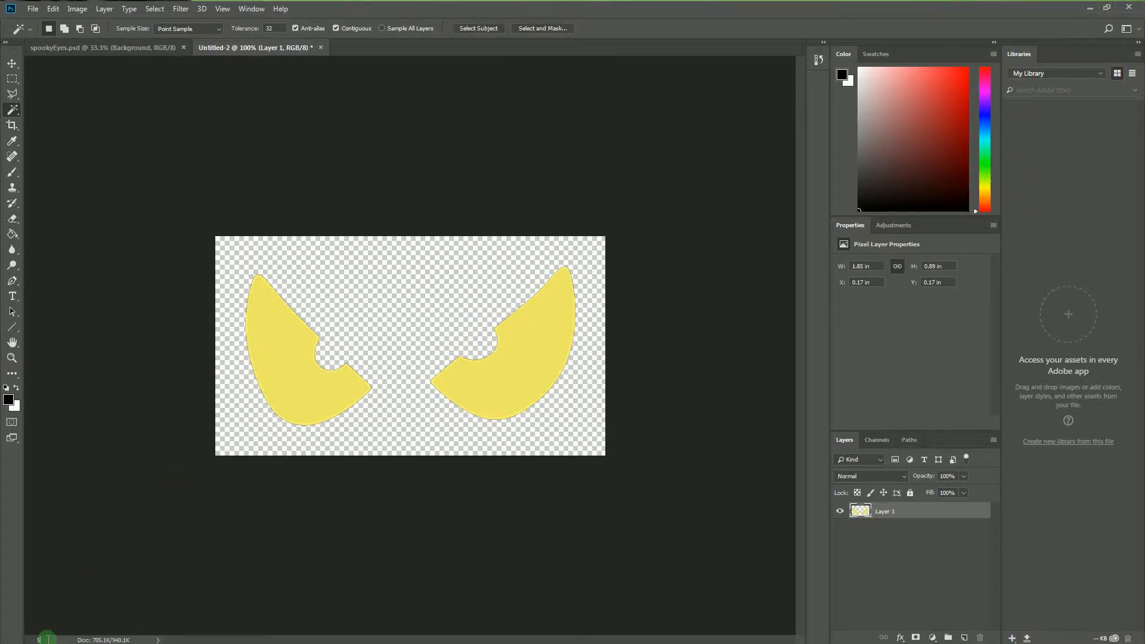
Draw a 1 px black line across the open pupil notch of each eye, joining the notch corners
text(00)
key(Return)
drag(448, 640, 391, 634)
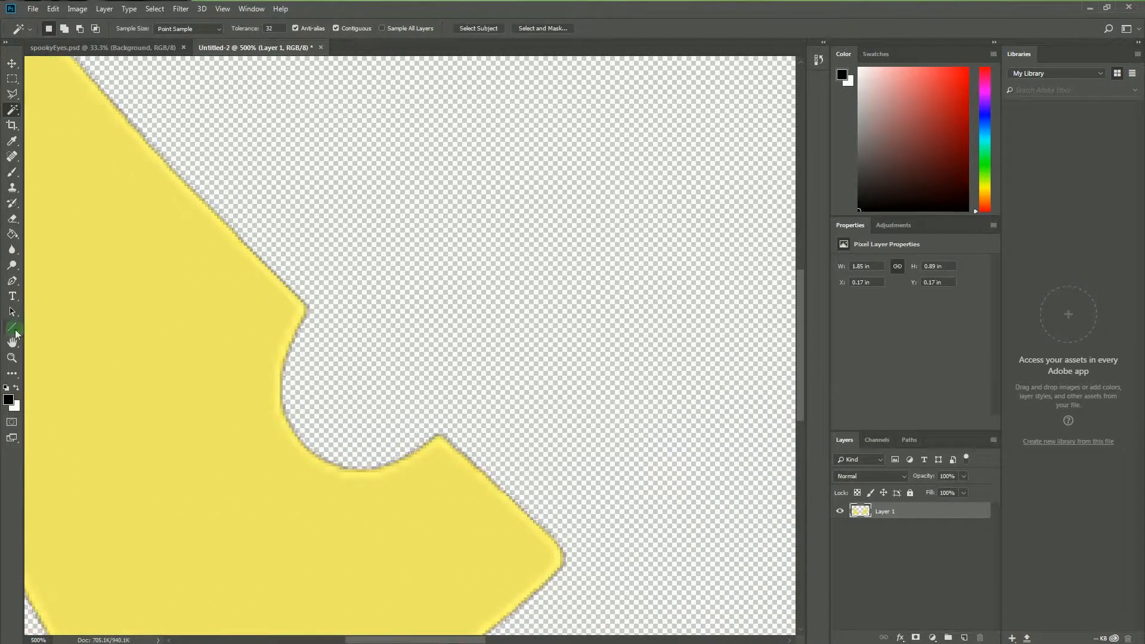
click(12, 327)
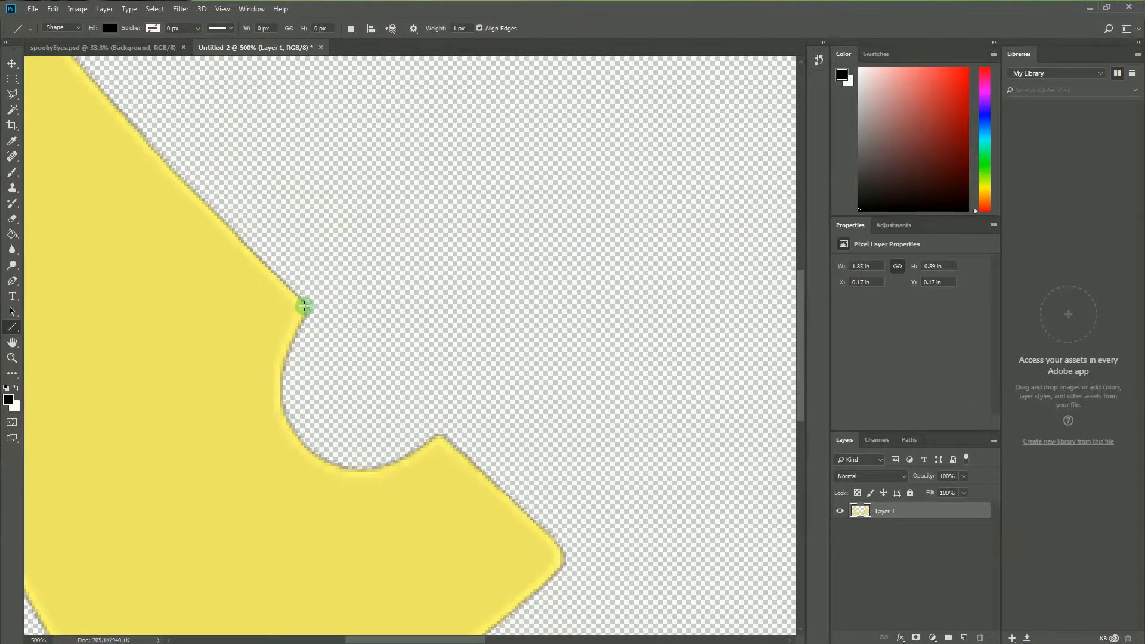
drag(304, 306, 440, 441)
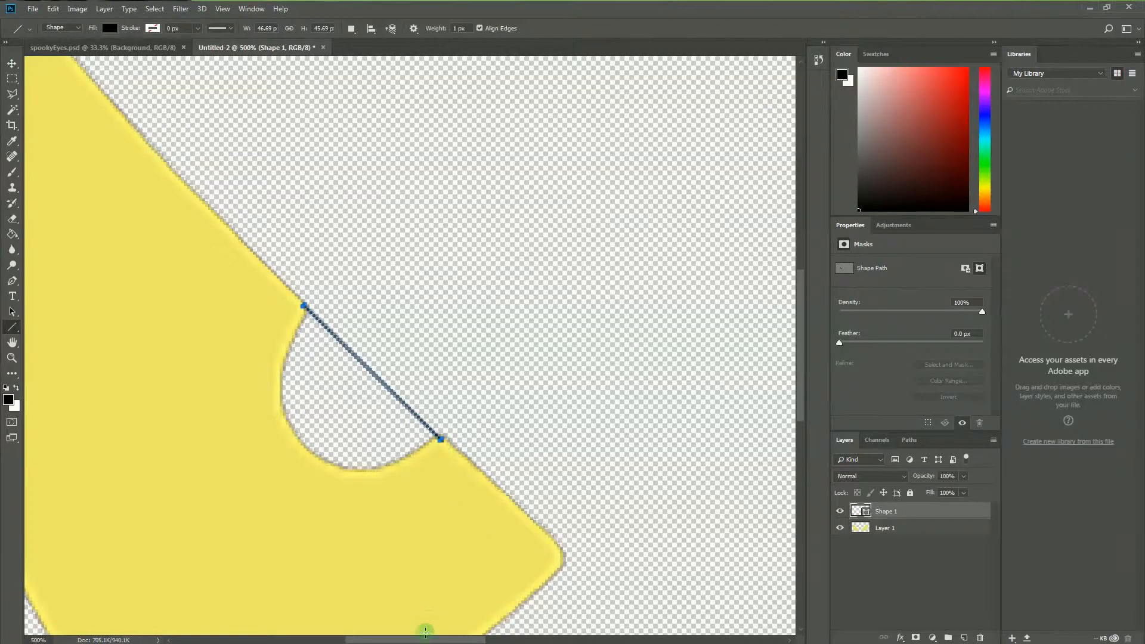
drag(430, 639, 547, 640)
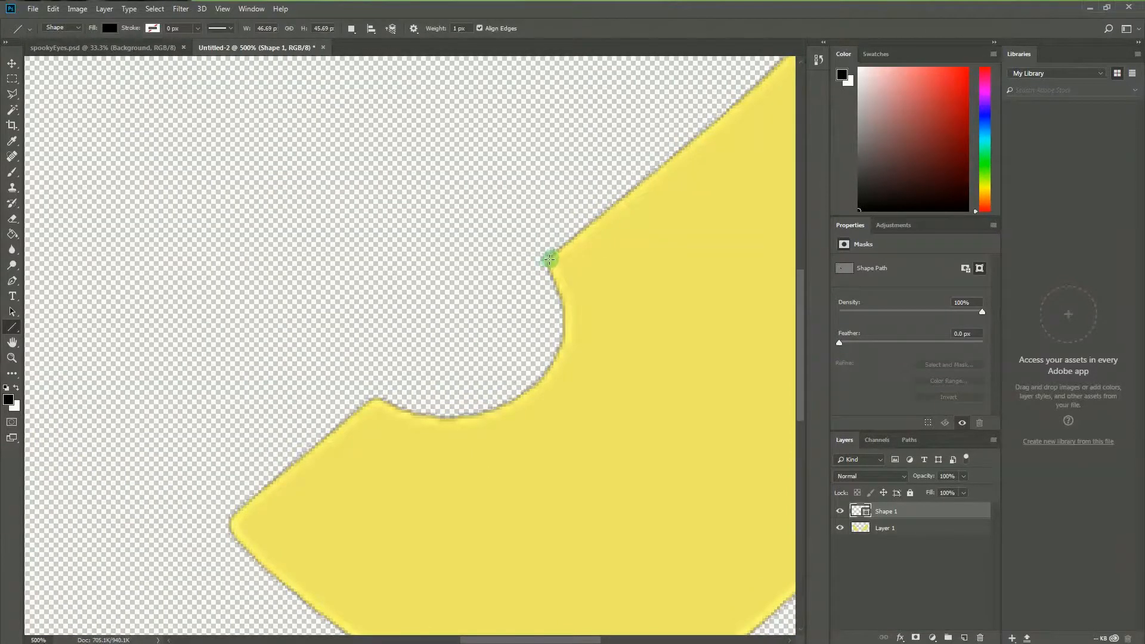
drag(551, 257, 372, 402)
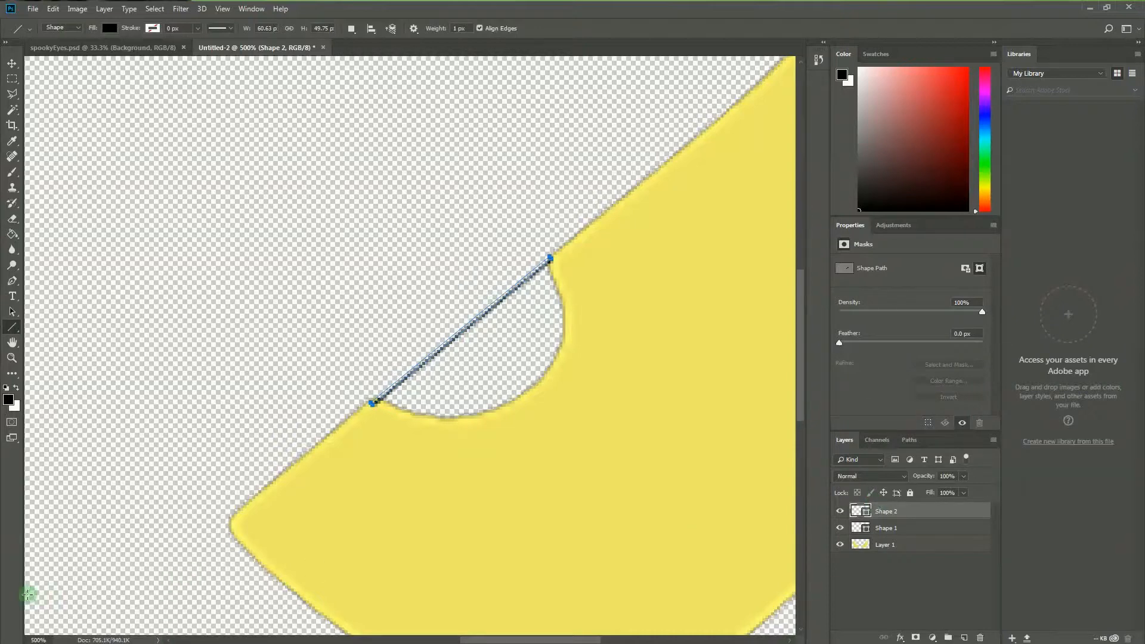
Merge the two line shape layers with the eyes layer into a single layer
click(37, 640)
text(100)
key(Return)
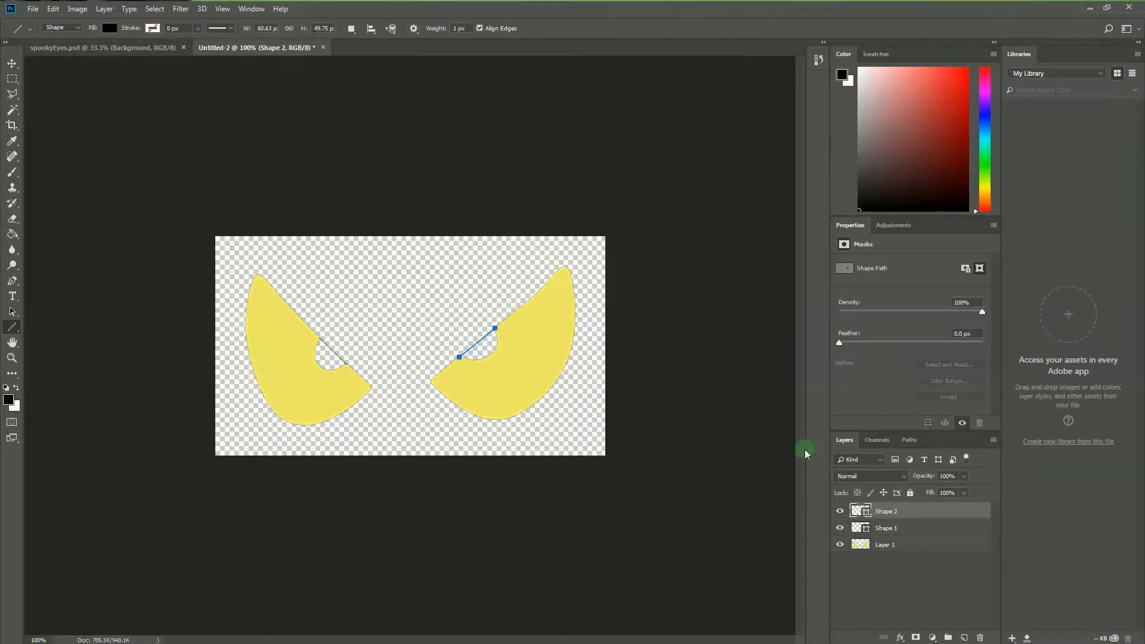
shift+click(888, 528)
shift+click(892, 544)
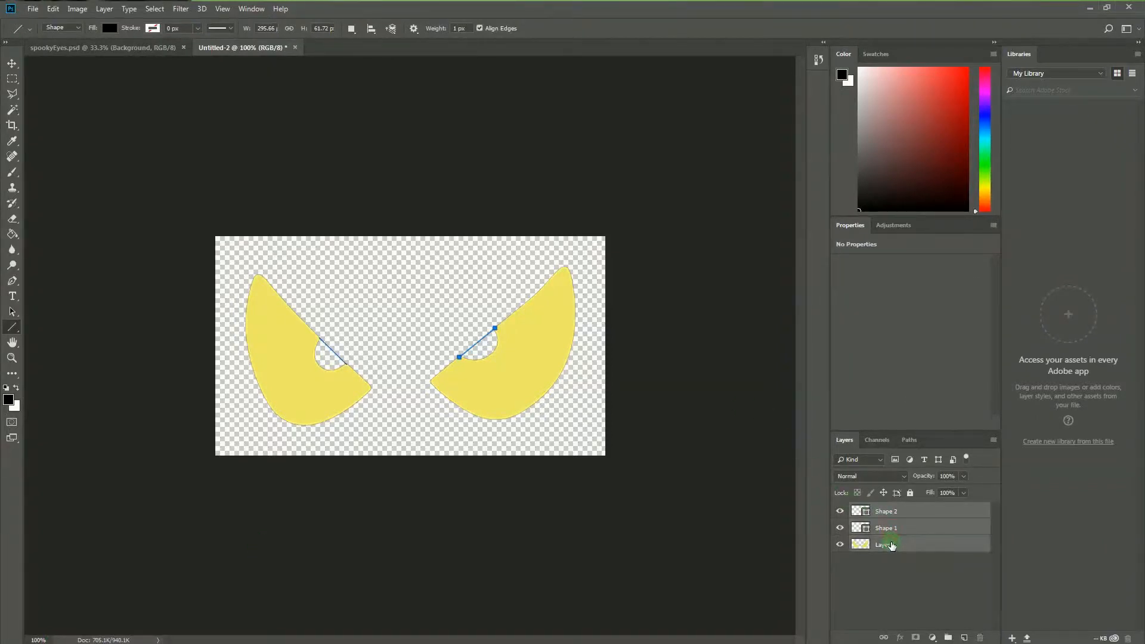
right_click(891, 545)
click(918, 389)
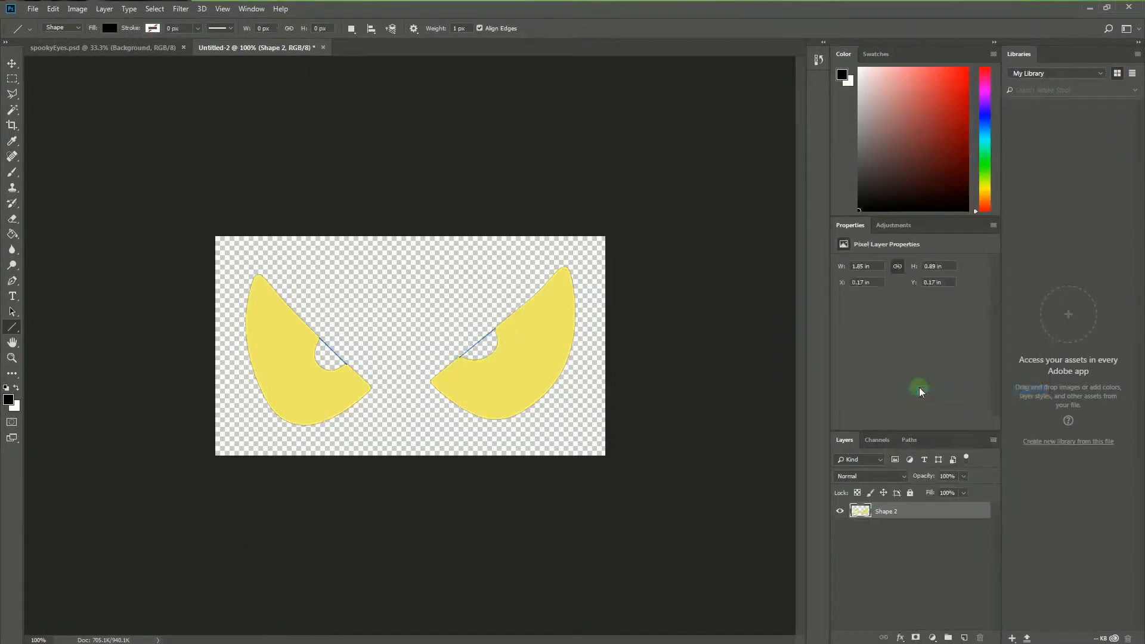
Add a black 20 px Stroke effect positioned outside to the merged eyes layer
click(899, 638)
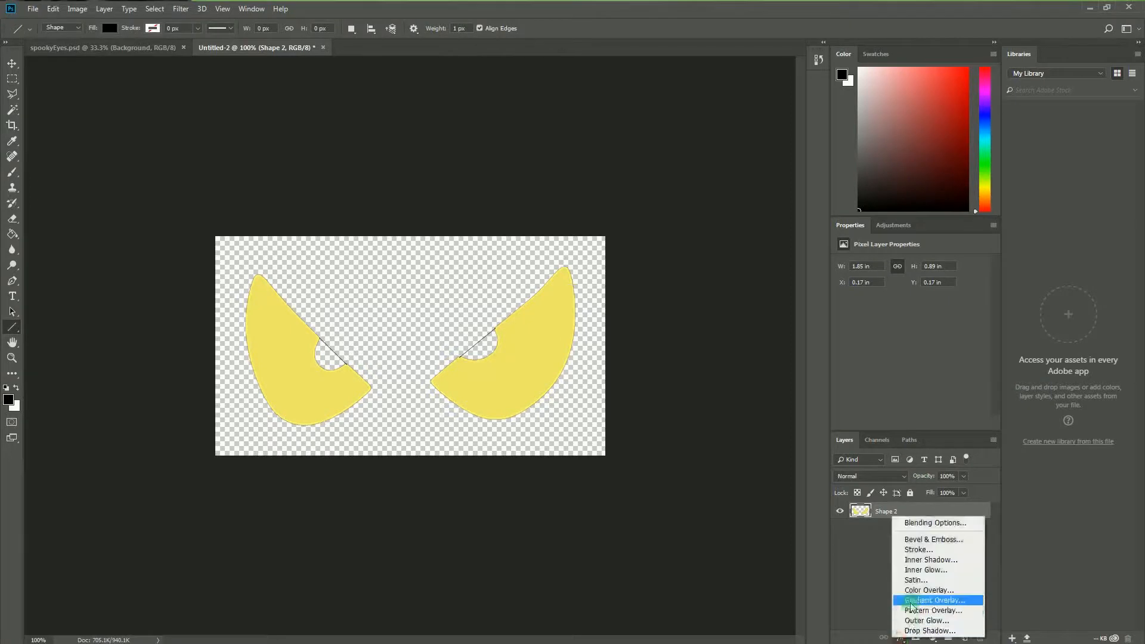
click(913, 551)
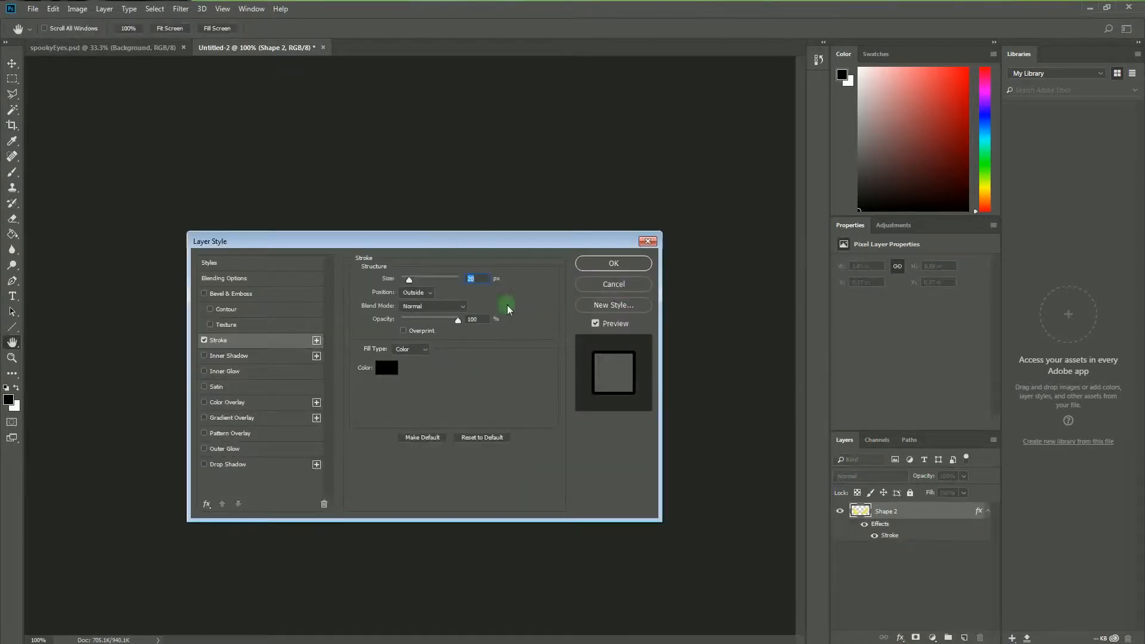
click(474, 278)
click(413, 293)
click(614, 265)
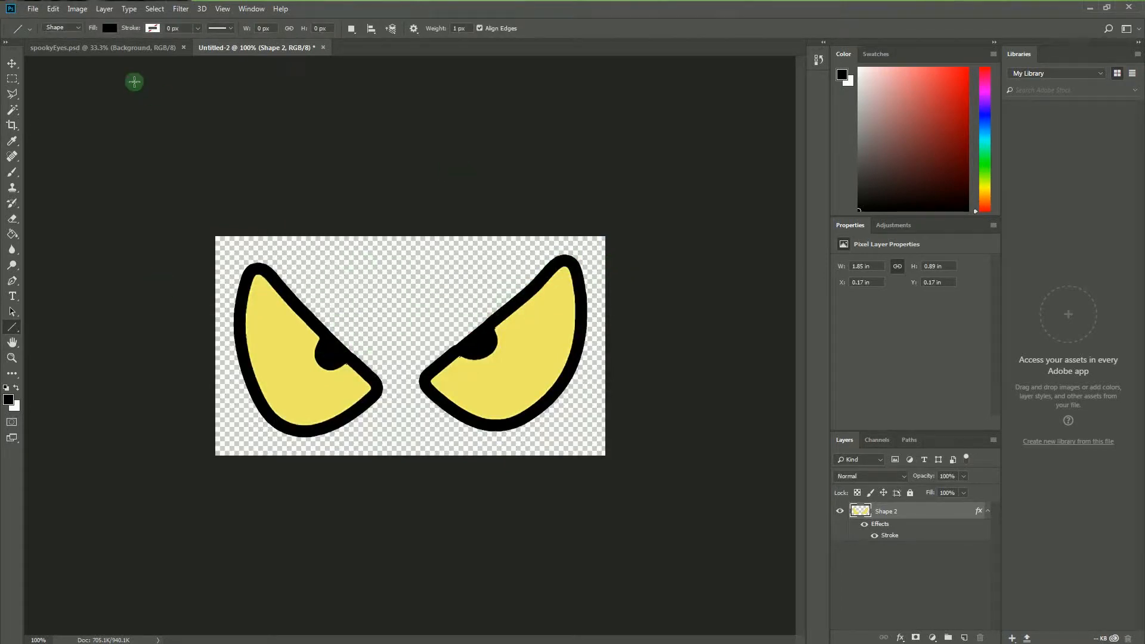
Save the document in the Halloween folder as Eye4.psd
click(33, 9)
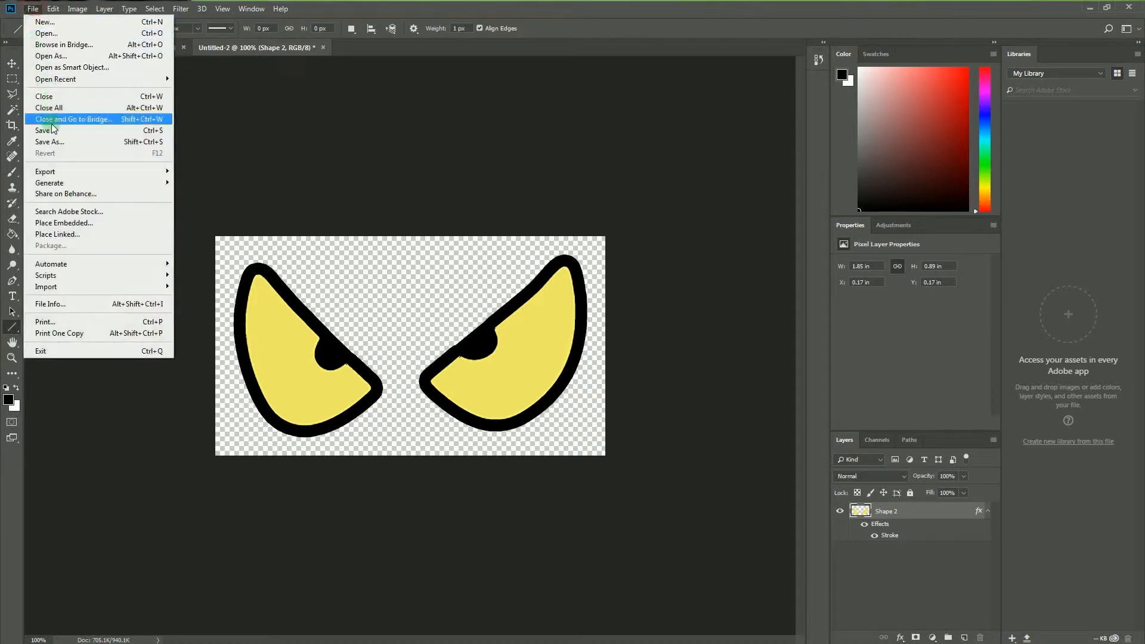
click(55, 143)
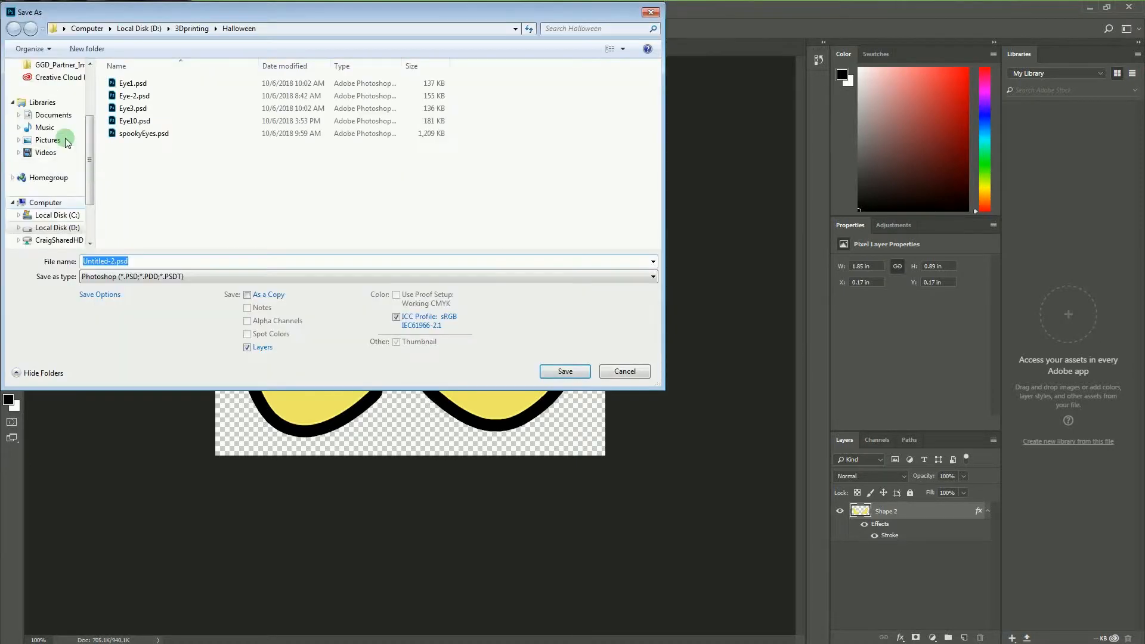
drag(114, 261, 71, 251)
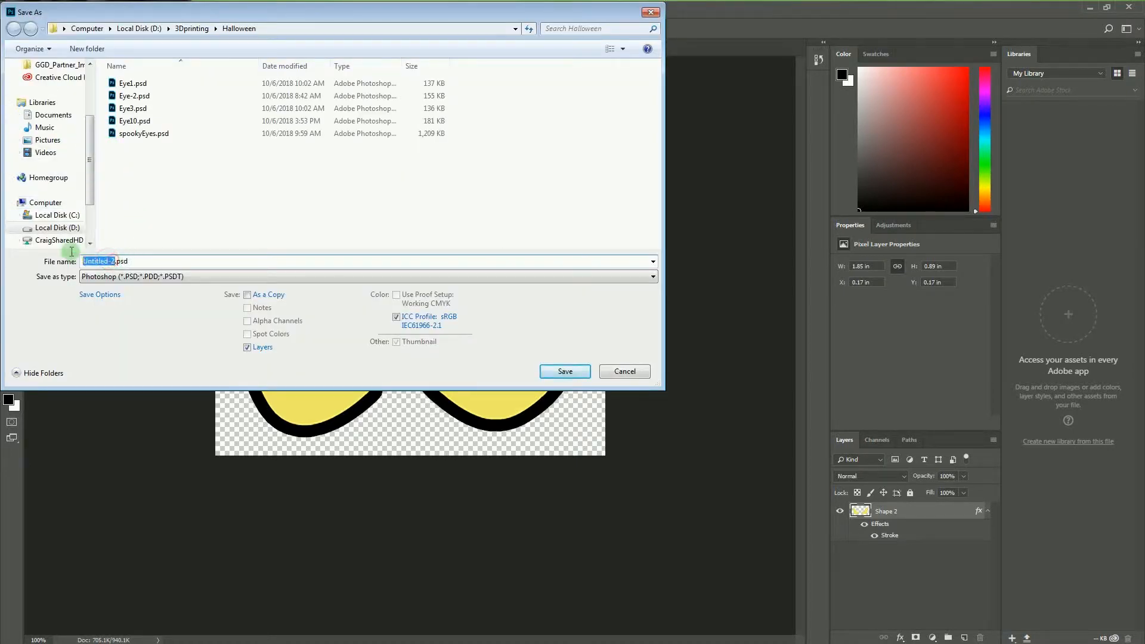
text(Eye)
key(Return)
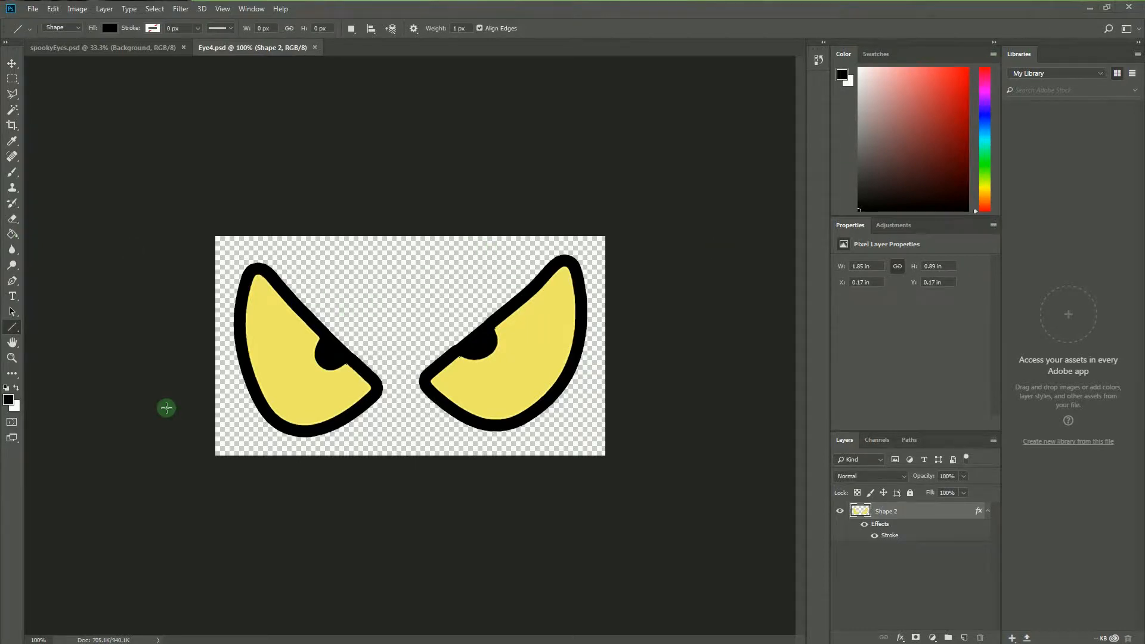
Switch to Illustrator and open Eye4.psd from the 3Dprinting\Halloween folder, flattening its layers to a single image
key(alt+Tab)
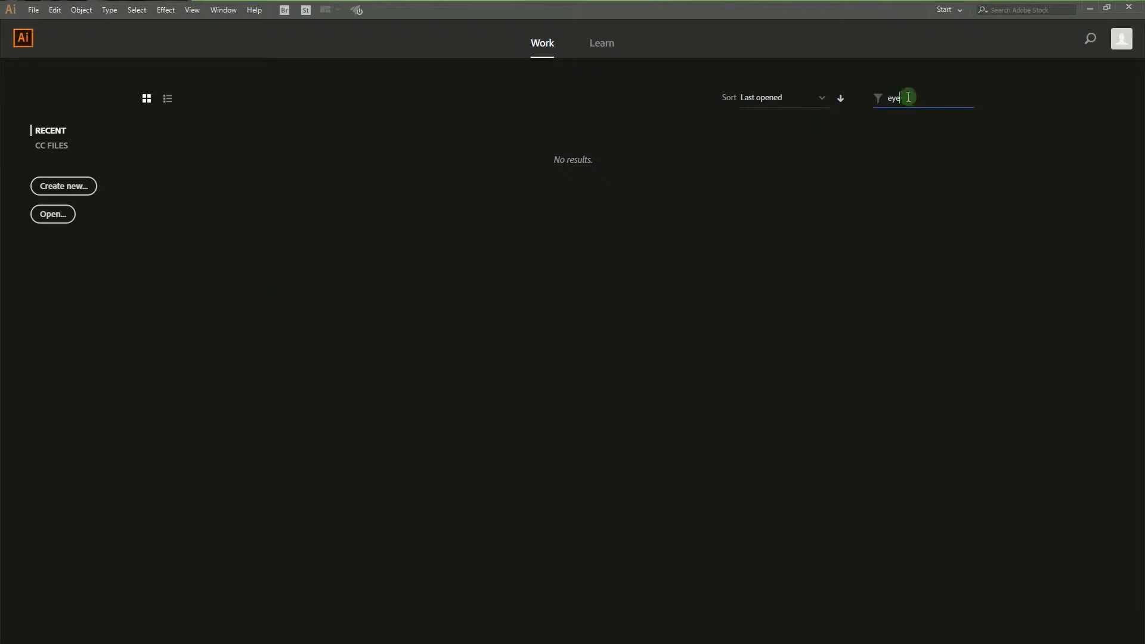
click(52, 214)
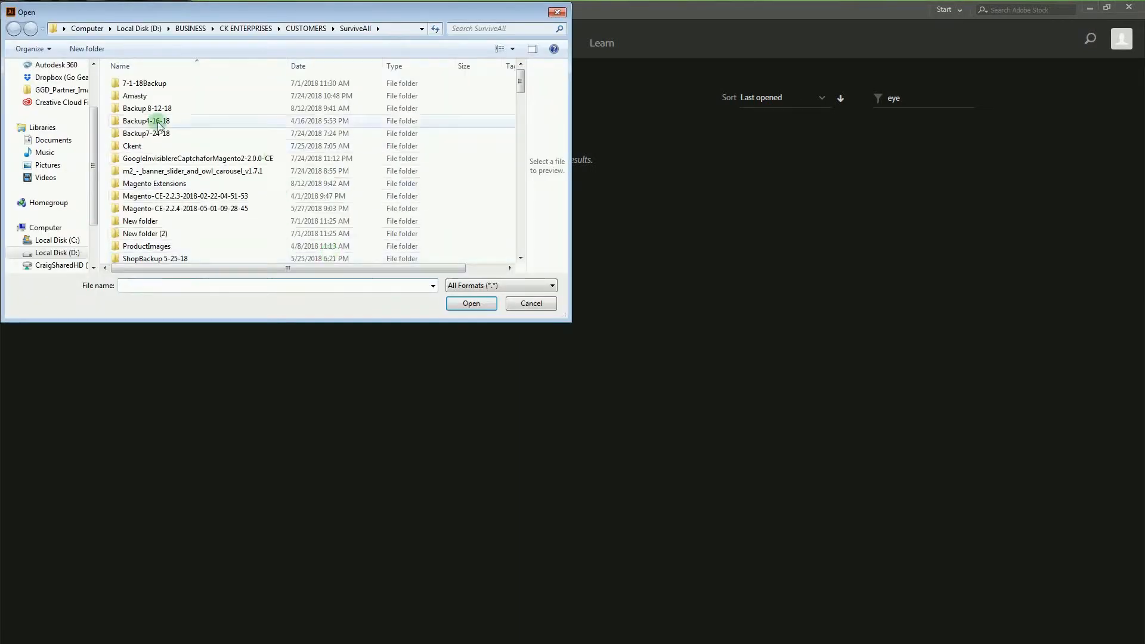
click(53, 252)
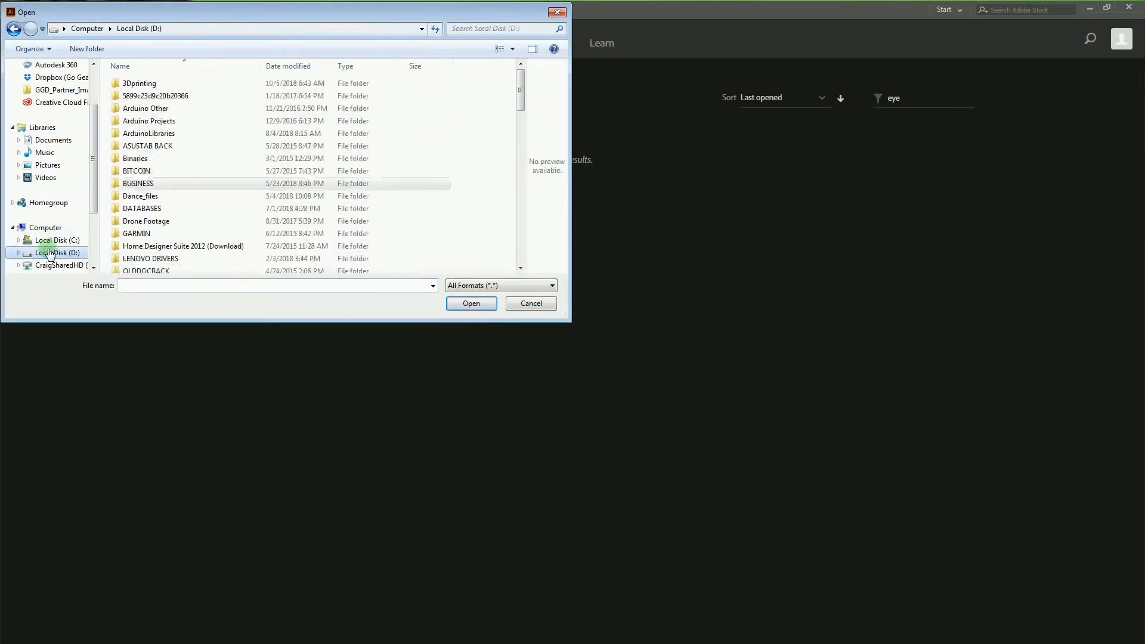
double_click(141, 83)
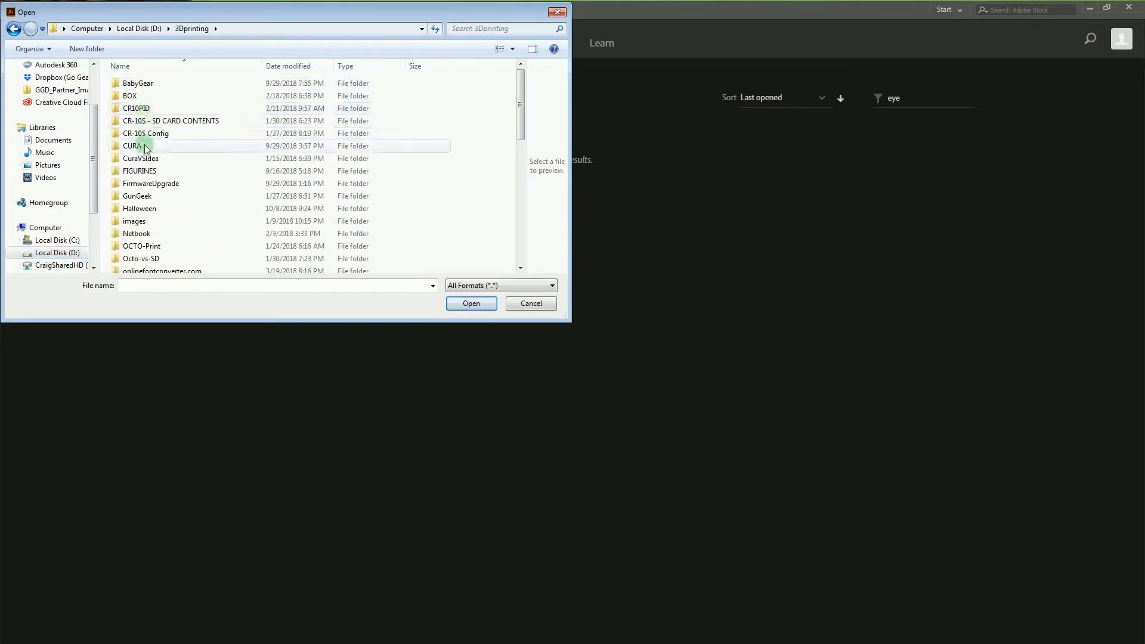
double_click(149, 210)
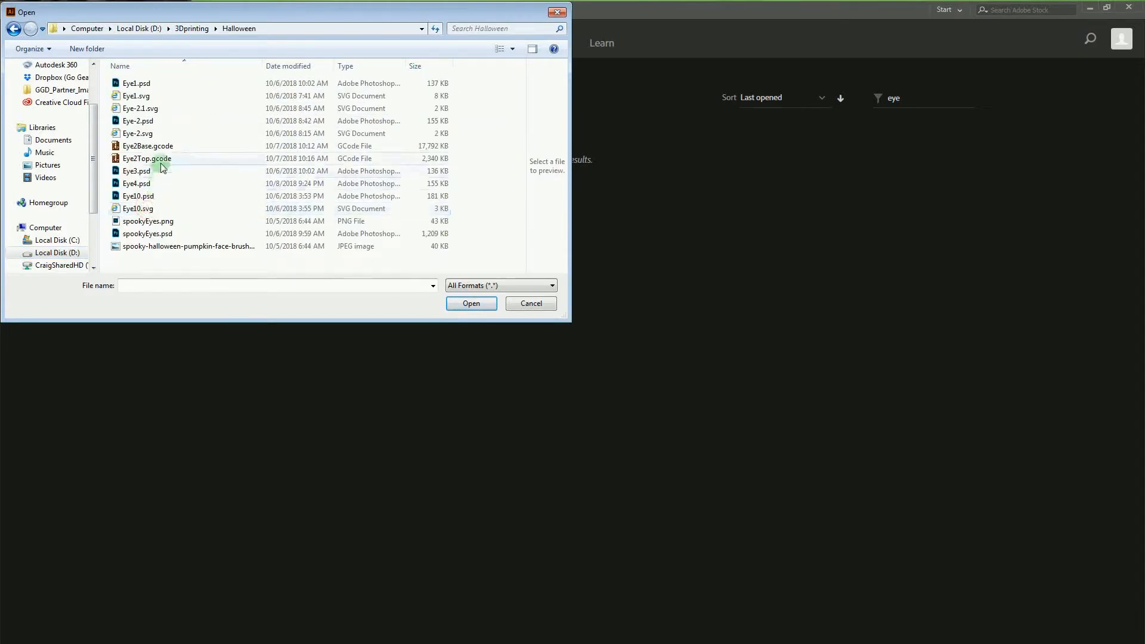
click(147, 173)
click(462, 304)
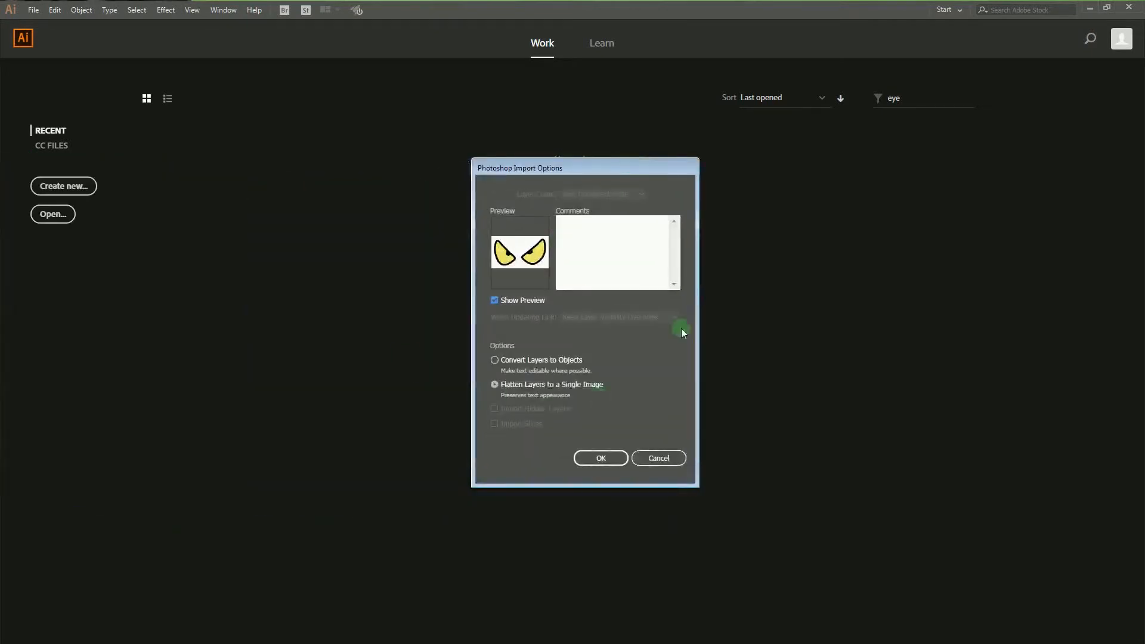
click(601, 458)
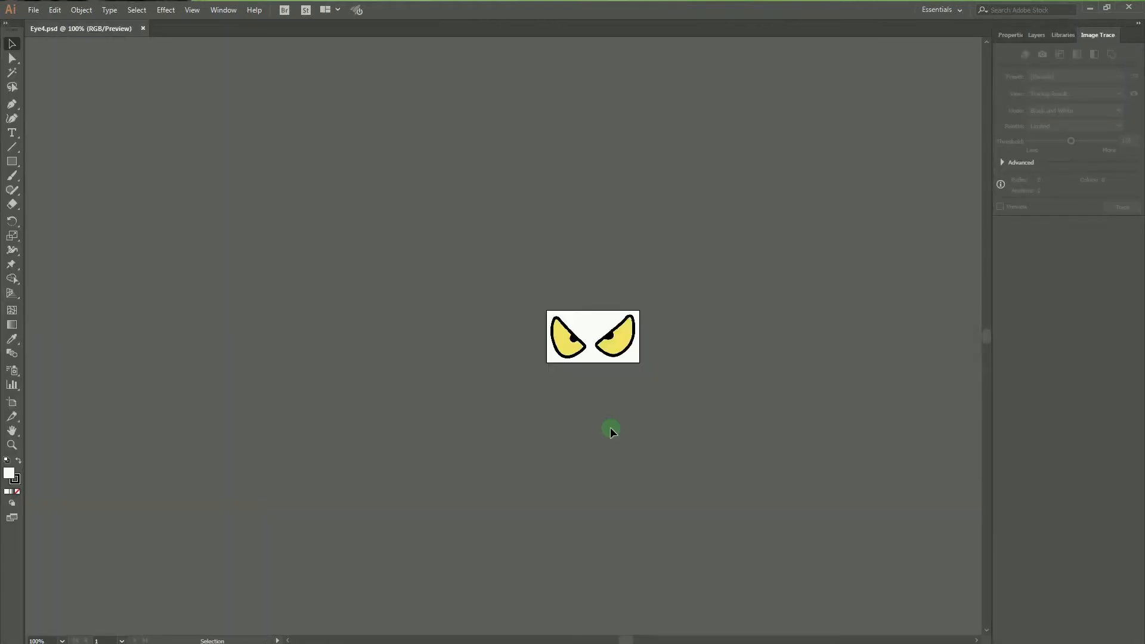
Trace the eyes image in Black and White mode, displayed as Tracing Result with Outlines
drag(47, 640, 22, 633)
key(Return)
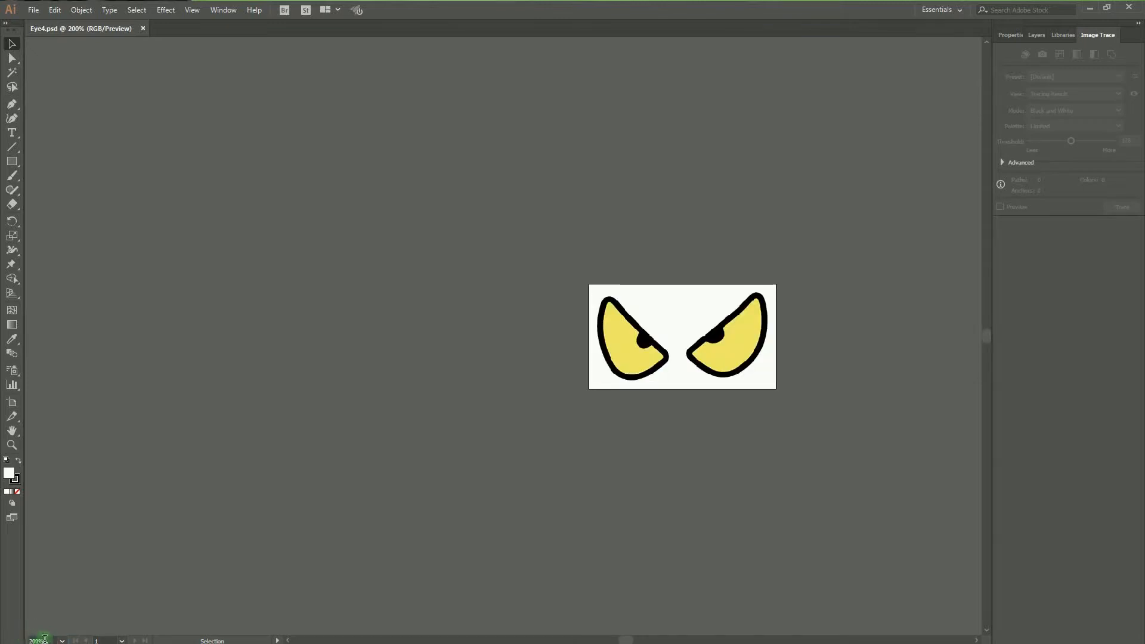
drag(46, 640, 15, 638)
key(Return)
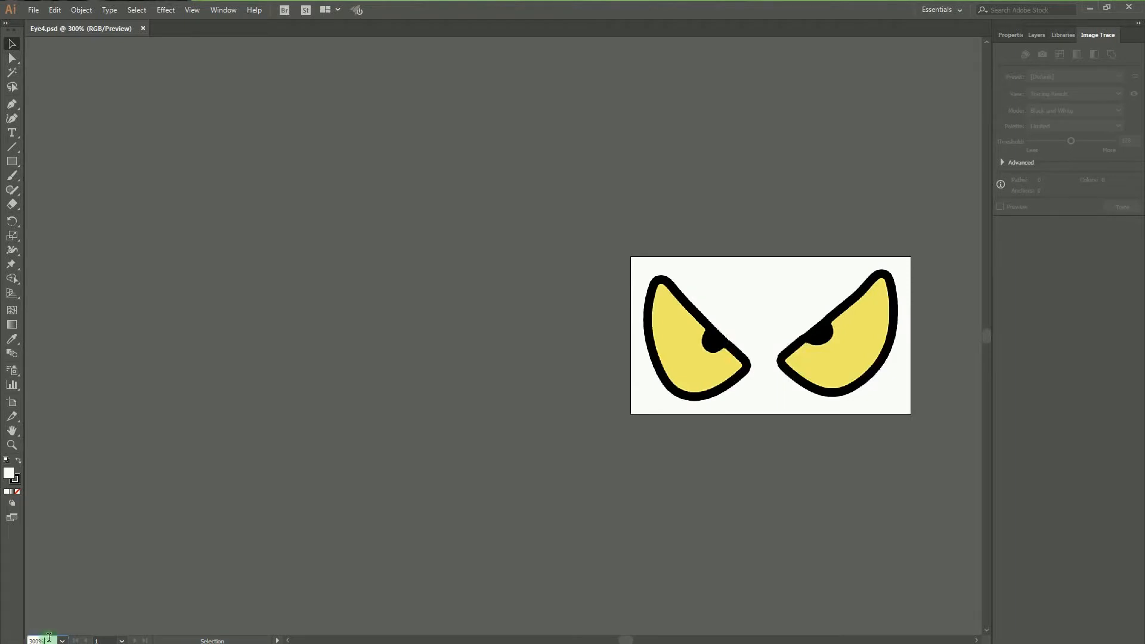
key(Return)
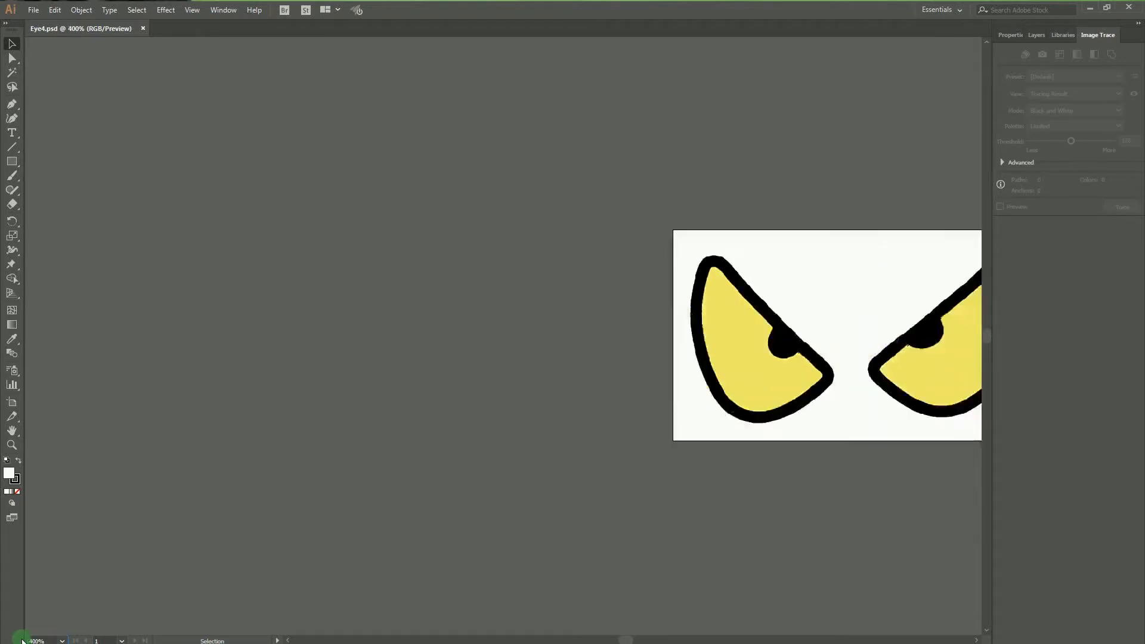
mouse_move(626, 638)
mouse_down()
mouse_move(639, 638)
mouse_move(629, 638)
mouse_up()
click(546, 405)
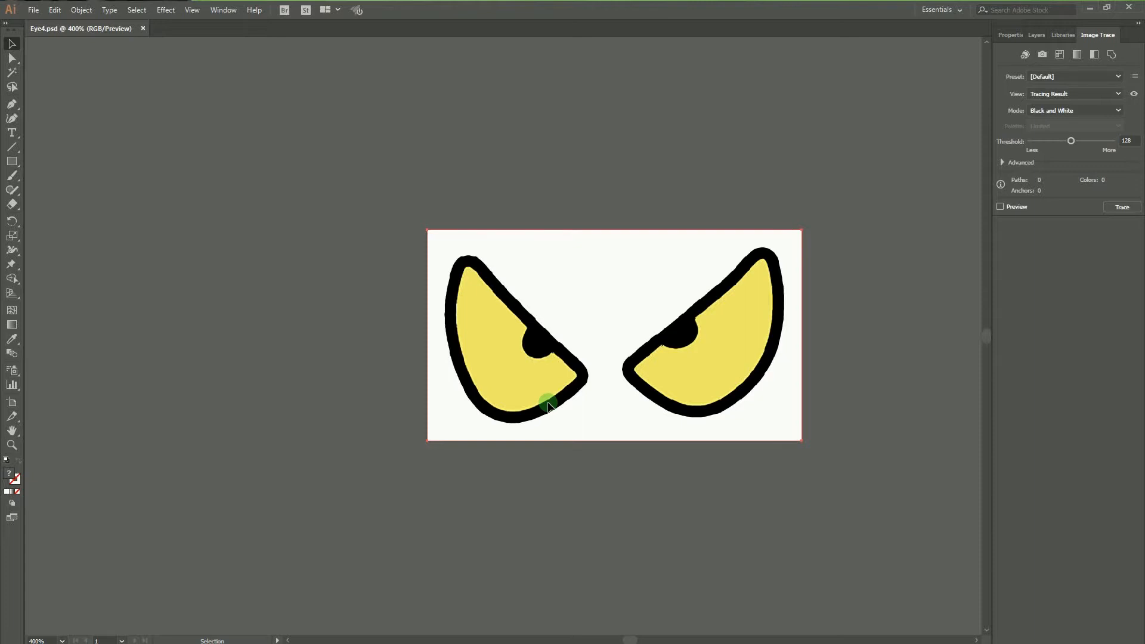
click(1110, 114)
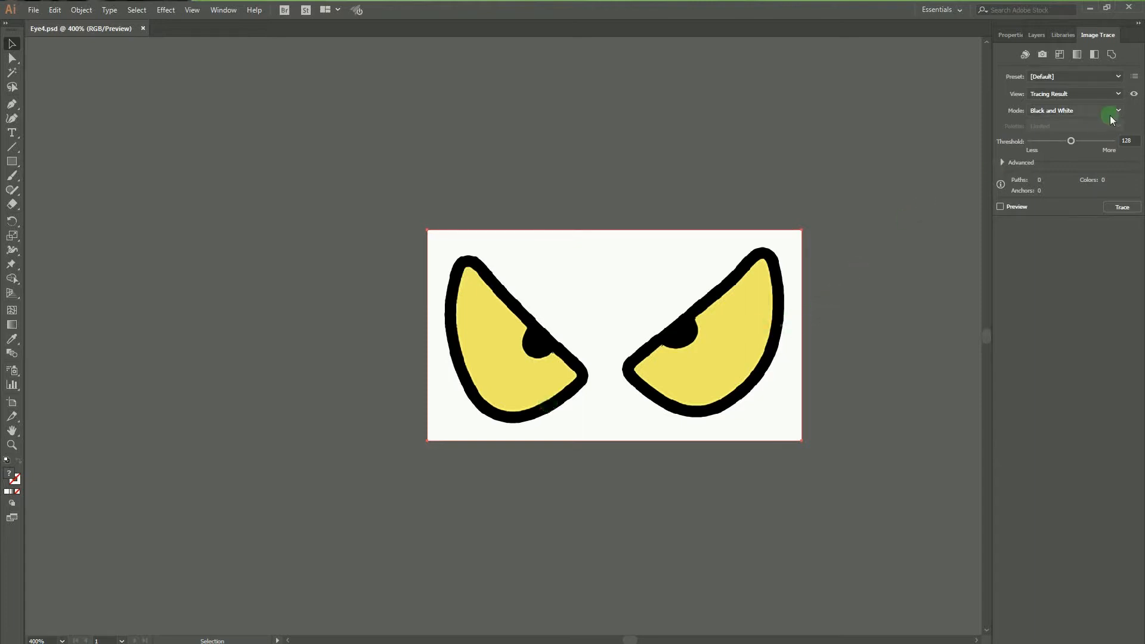
click(1078, 94)
click(1075, 120)
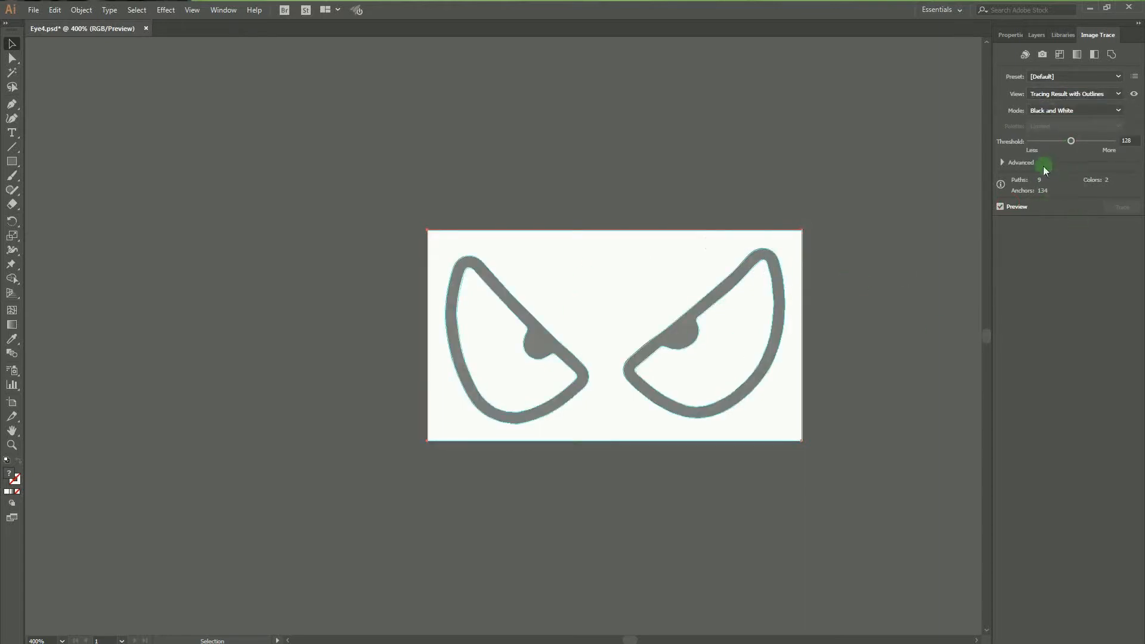
Enable Ignore White in the advanced Image Trace options and trace the eyes with these settings
click(1003, 163)
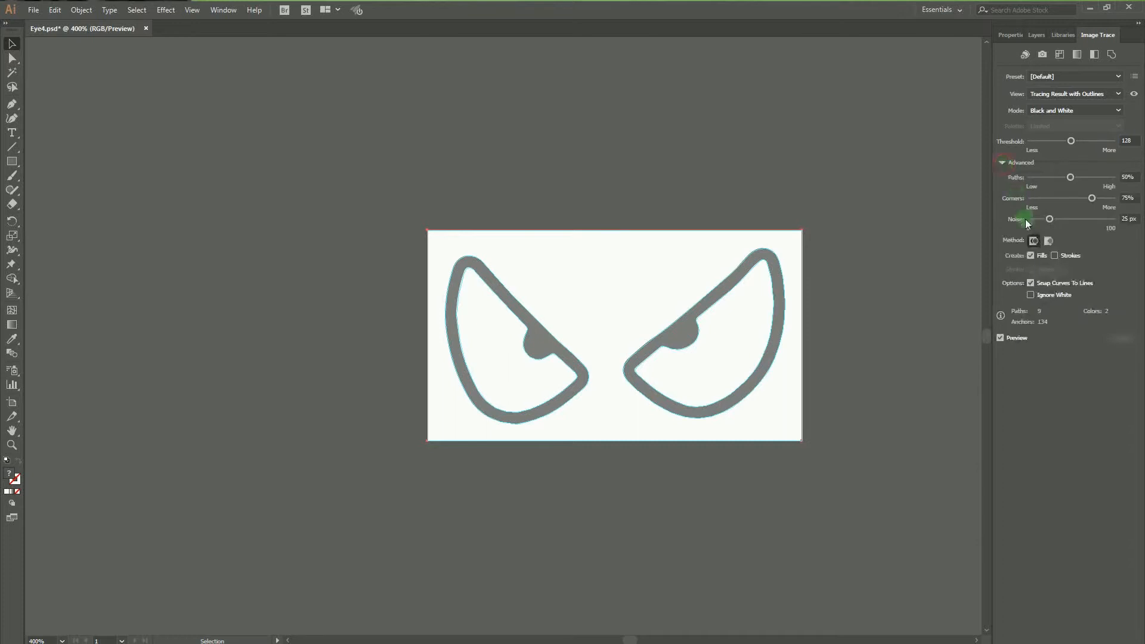
click(1031, 295)
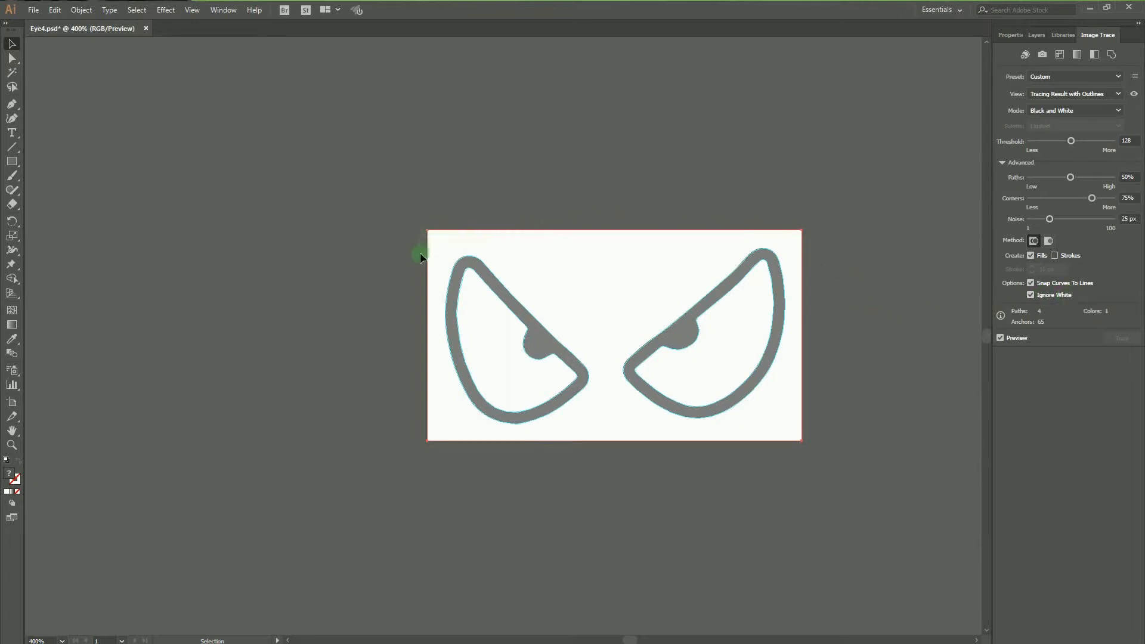
click(1000, 339)
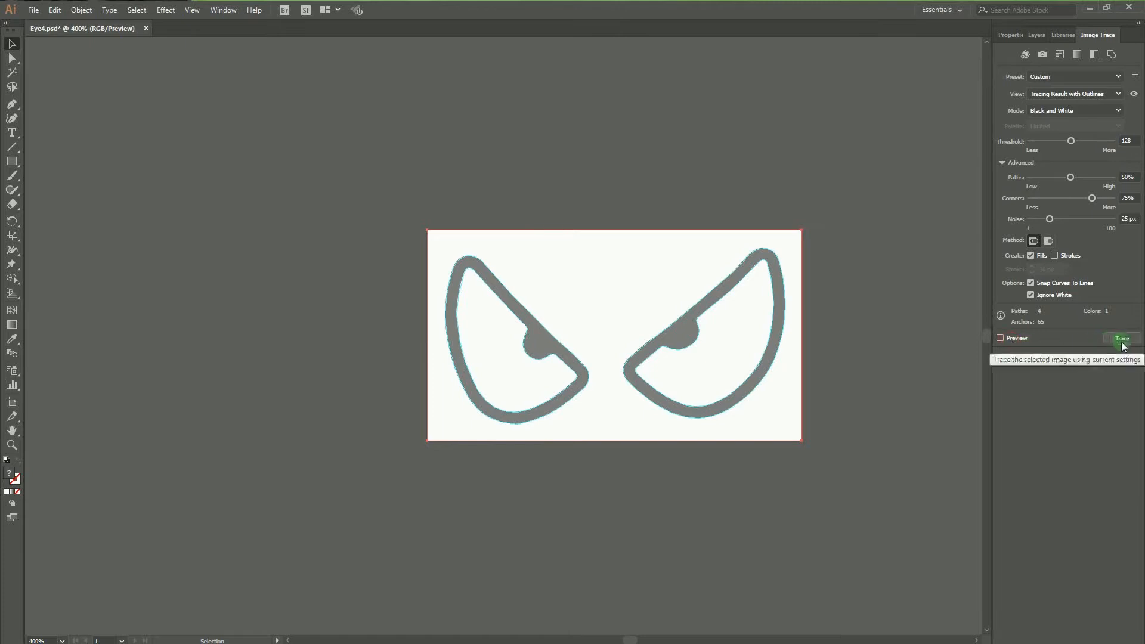
click(1121, 339)
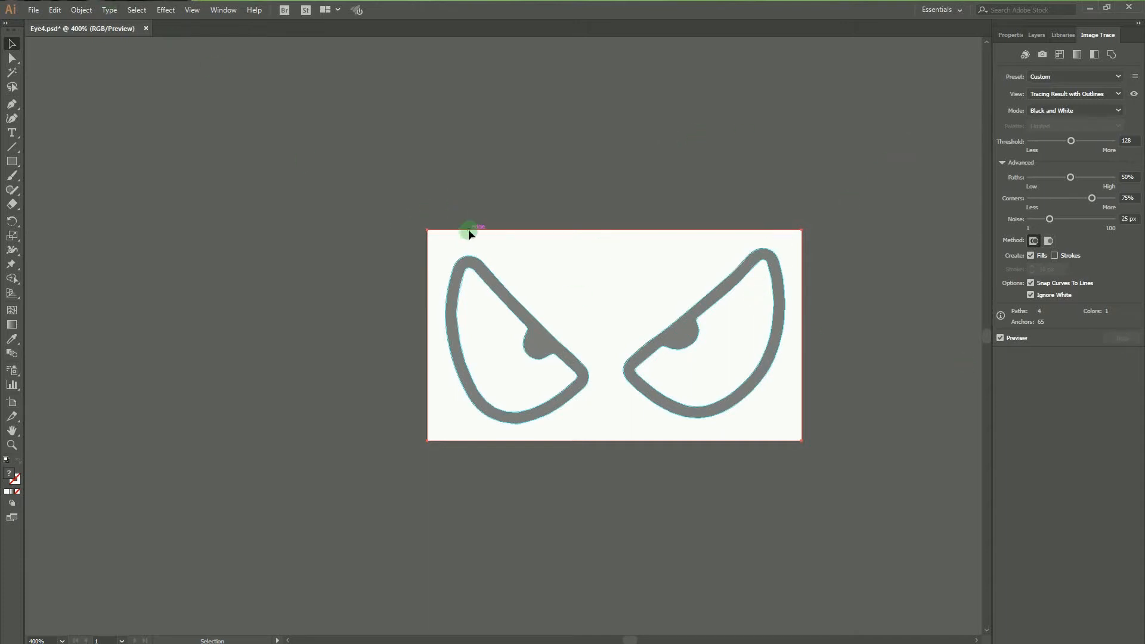
Expand the traced eyes into editable vector paths and deselect the artwork
click(82, 10)
mouse_move(108, 379)
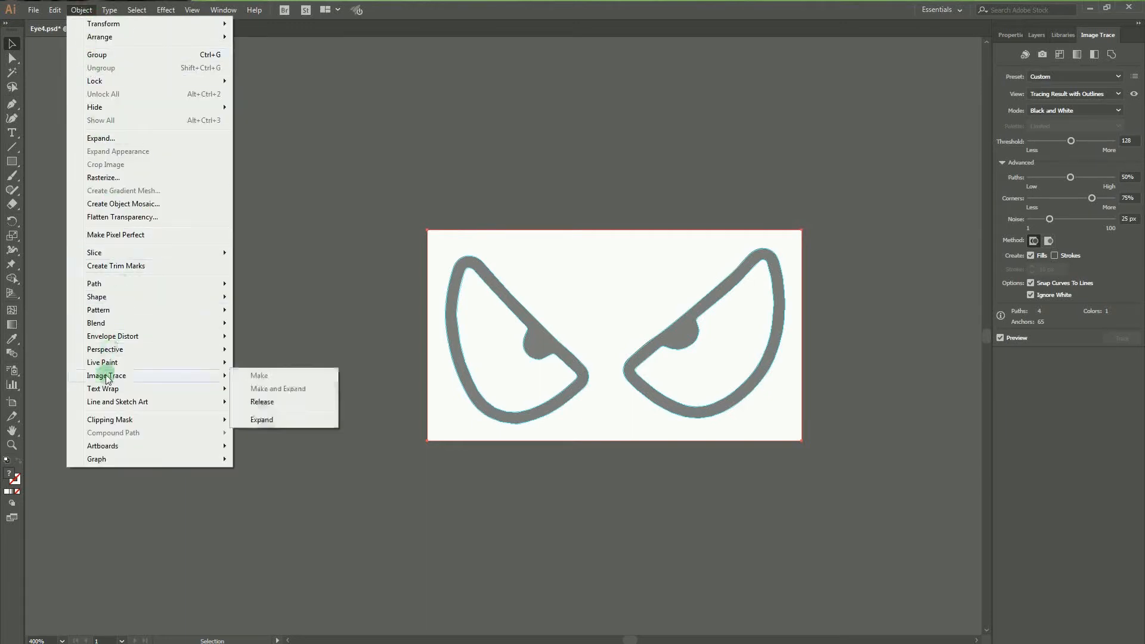
click(266, 419)
click(346, 297)
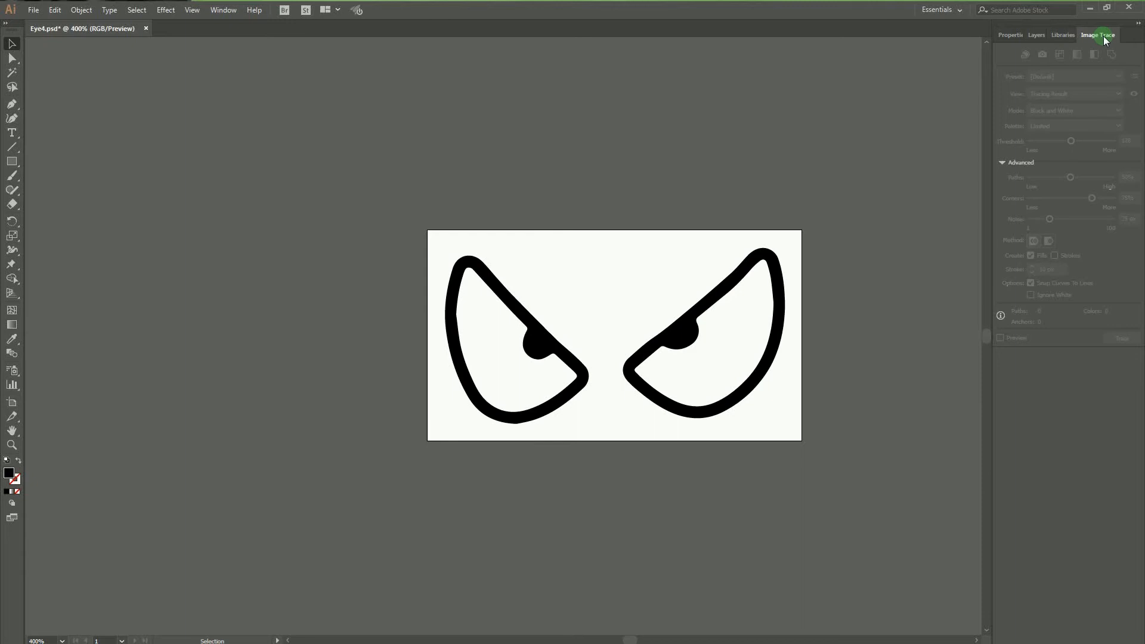
click(223, 11)
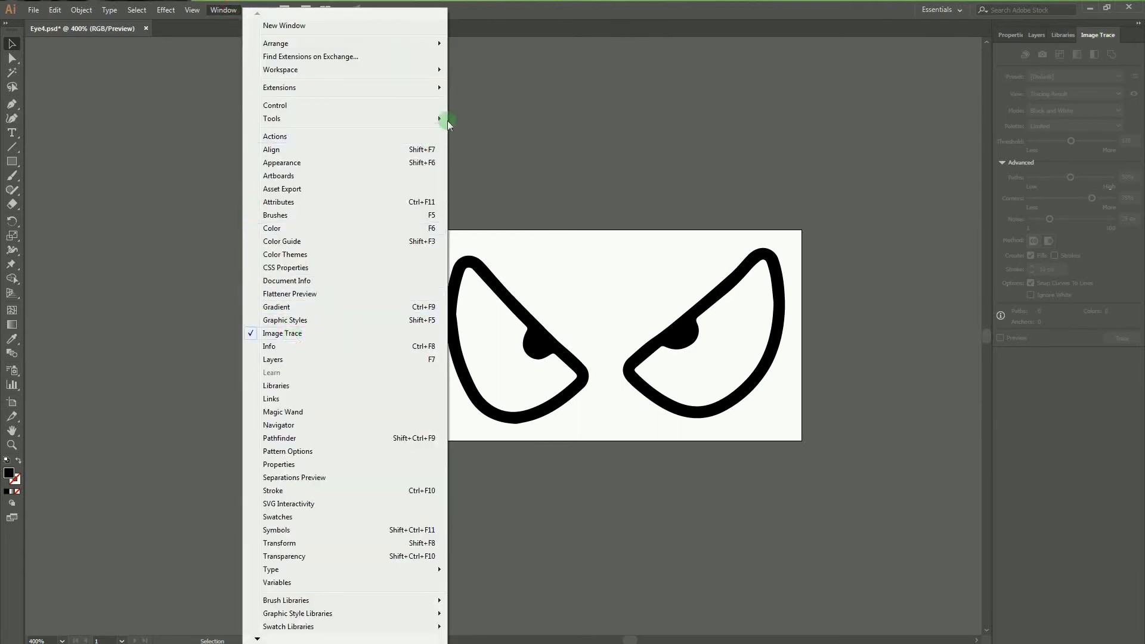
click(545, 16)
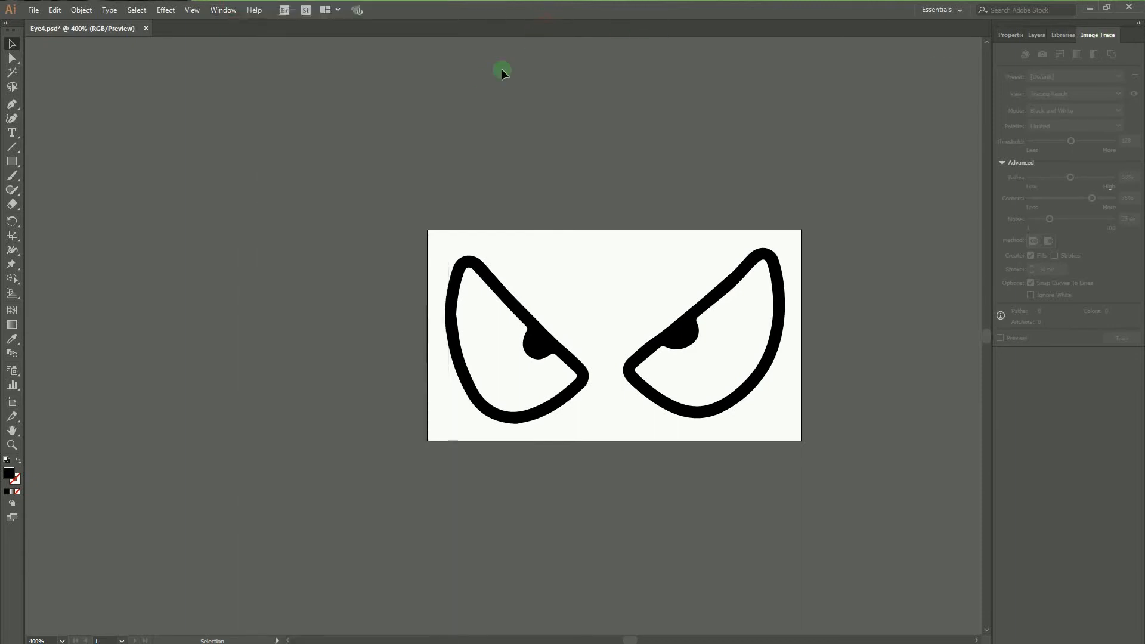
Export the eyes artwork as Eye4.svg into the 3Dprinting\Halloween folder, keeping the offered SVG options
click(41, 12)
mouse_move(66, 223)
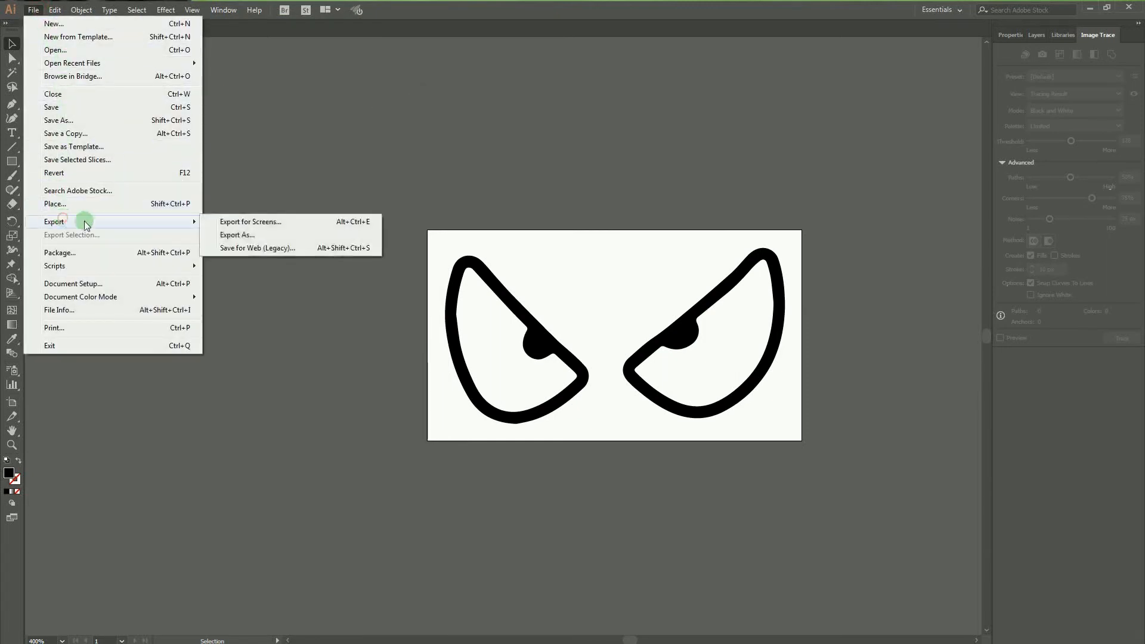
click(242, 234)
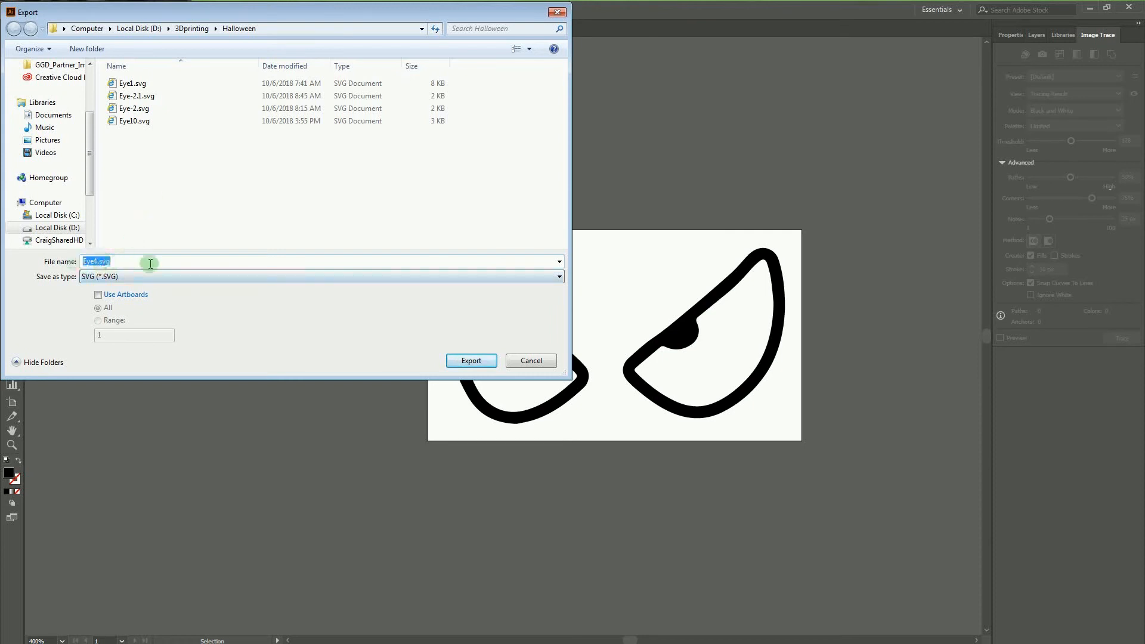
click(467, 361)
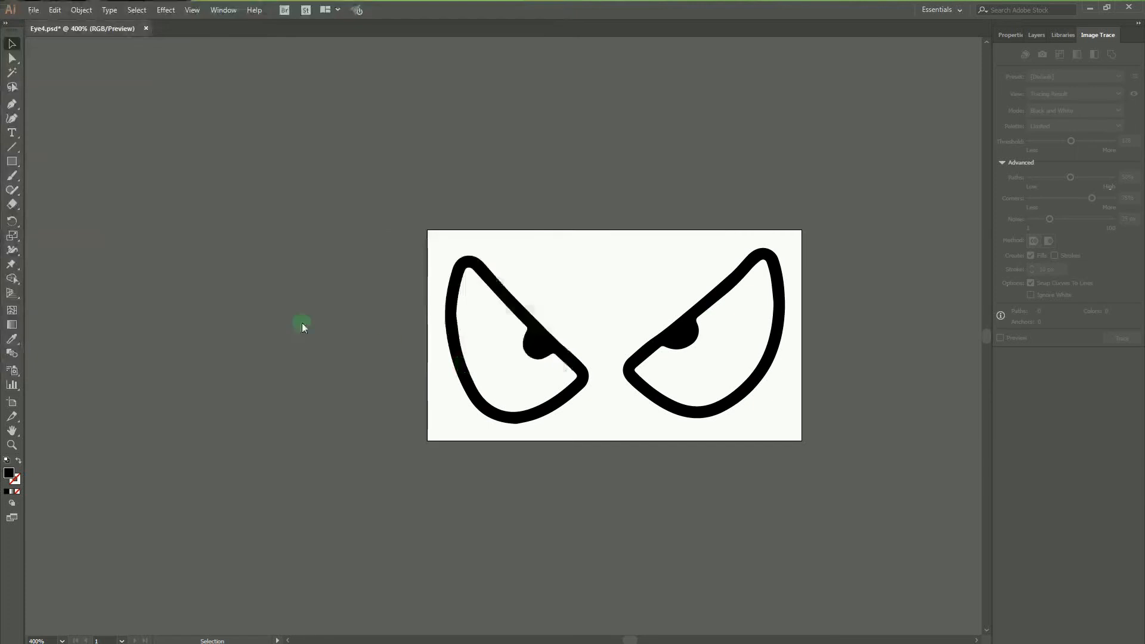
drag(81, 245, 300, 238)
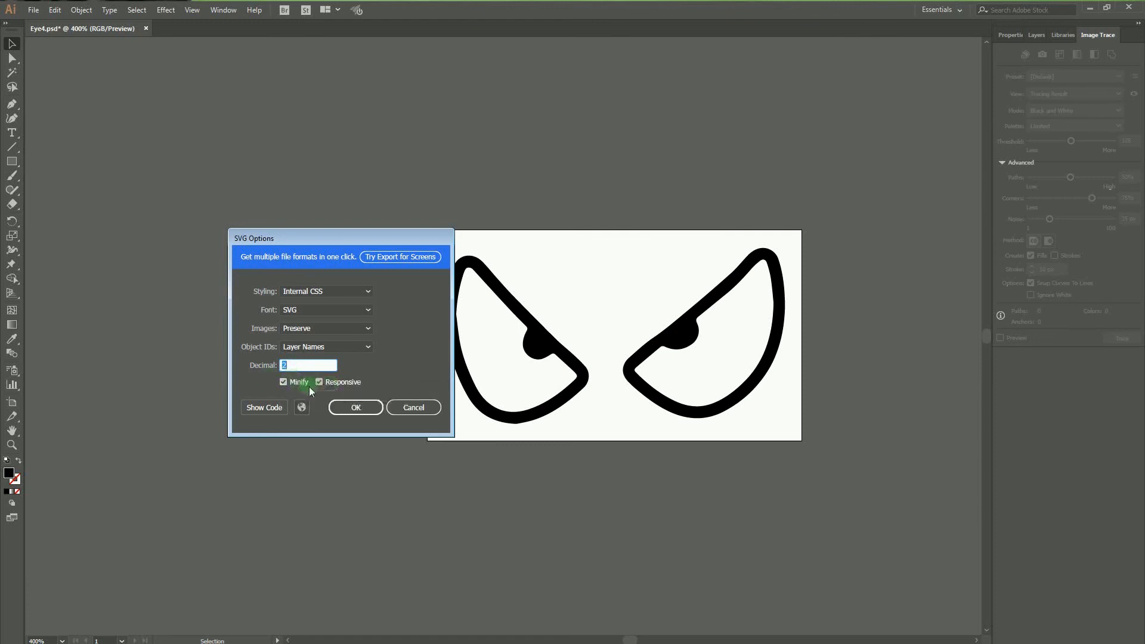
click(358, 407)
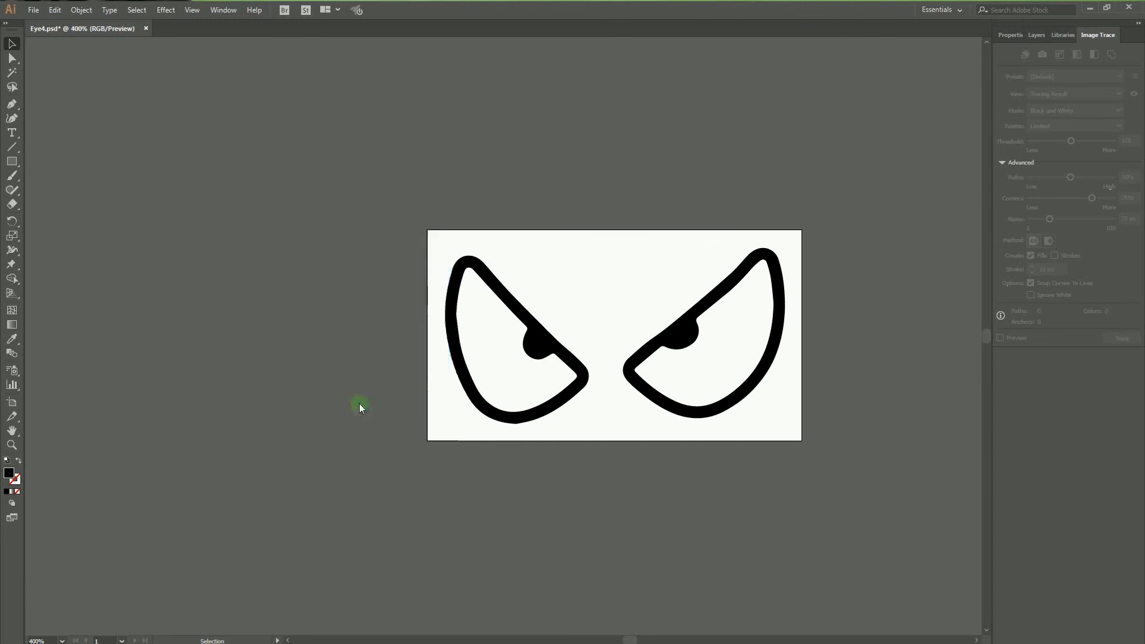